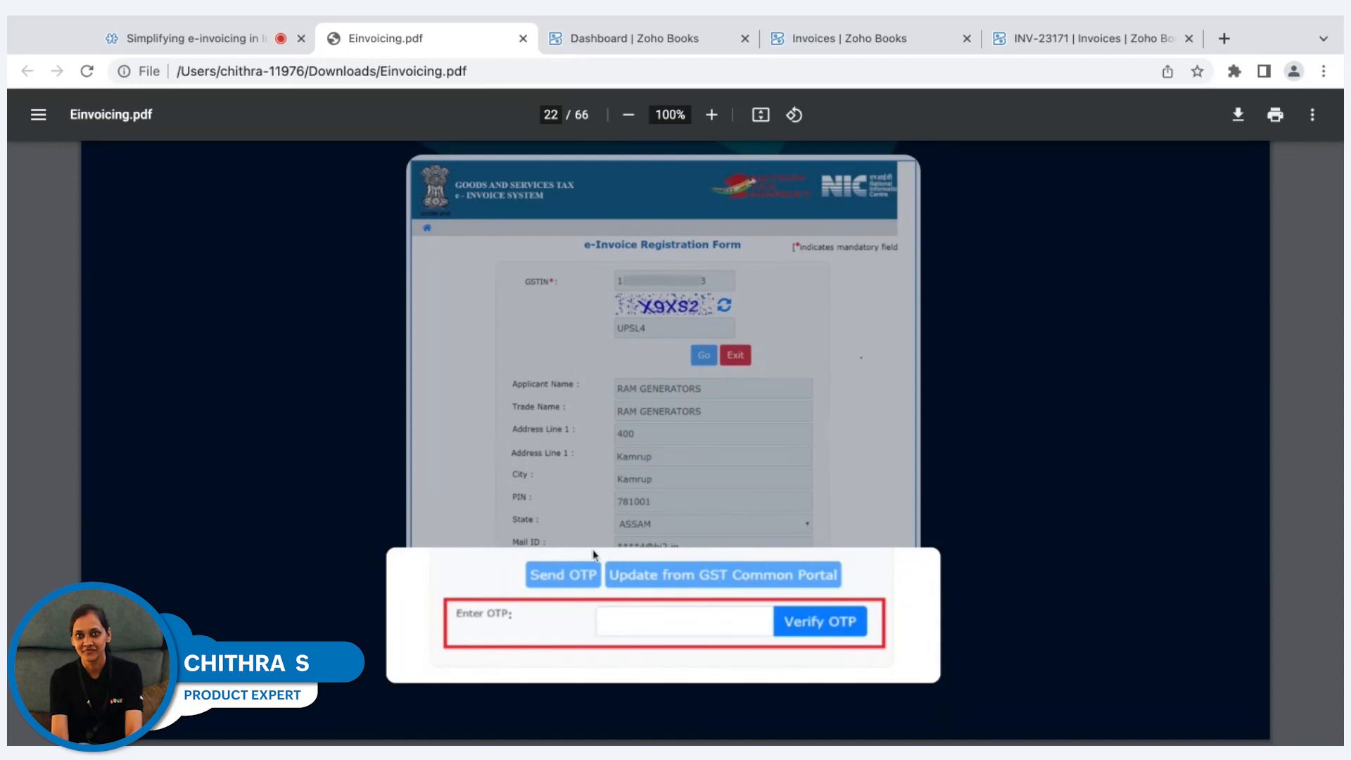
# Switch to Zoho Books and open the e-Invoicing preferences in the organization settings.
pyautogui.click(643, 45)
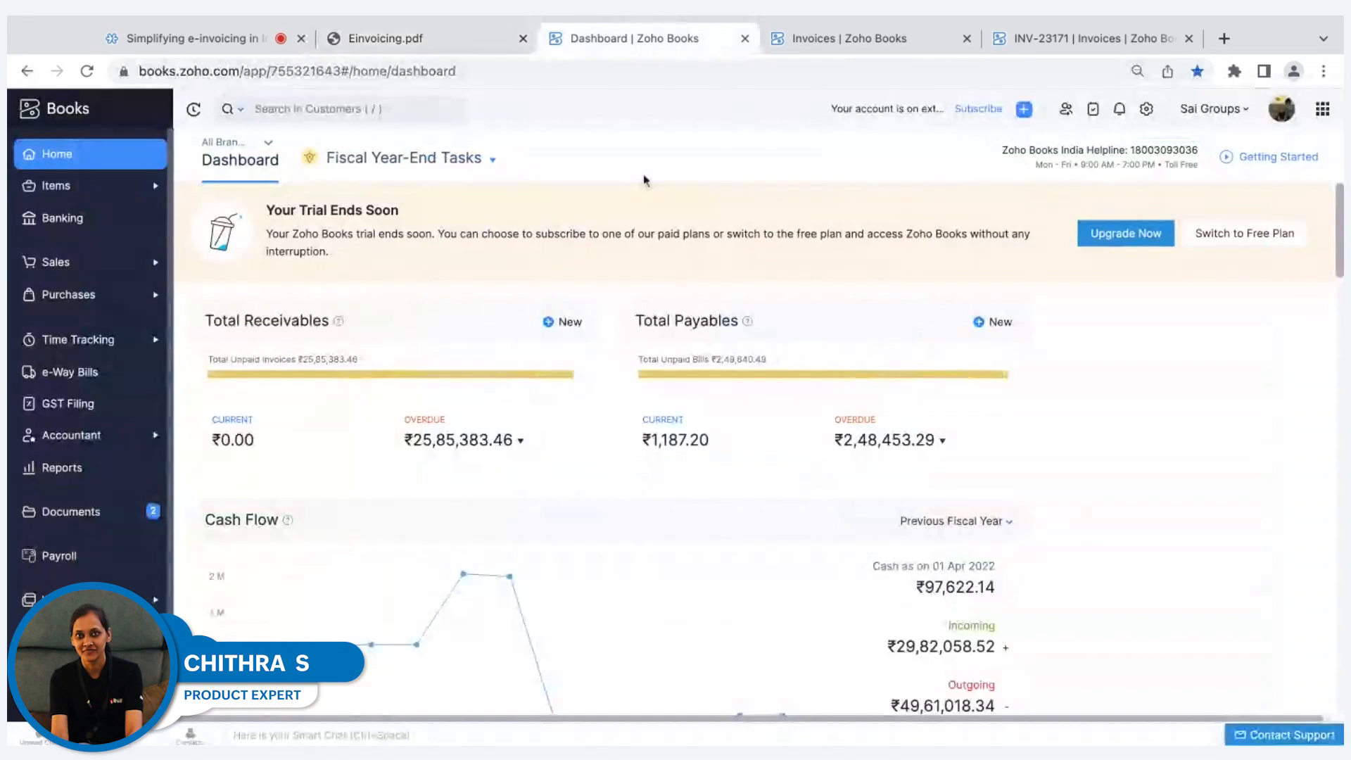
pyautogui.click(1146, 109)
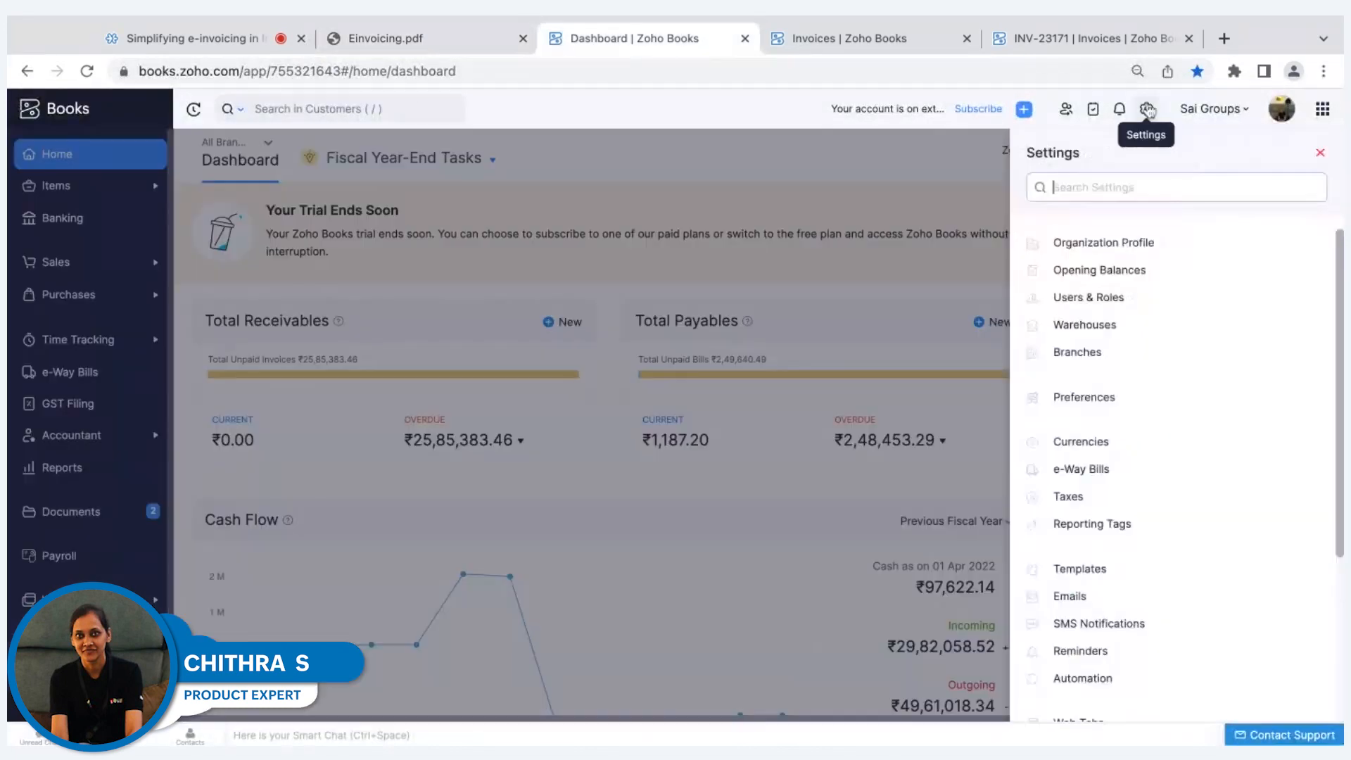
pyautogui.click(1081, 397)
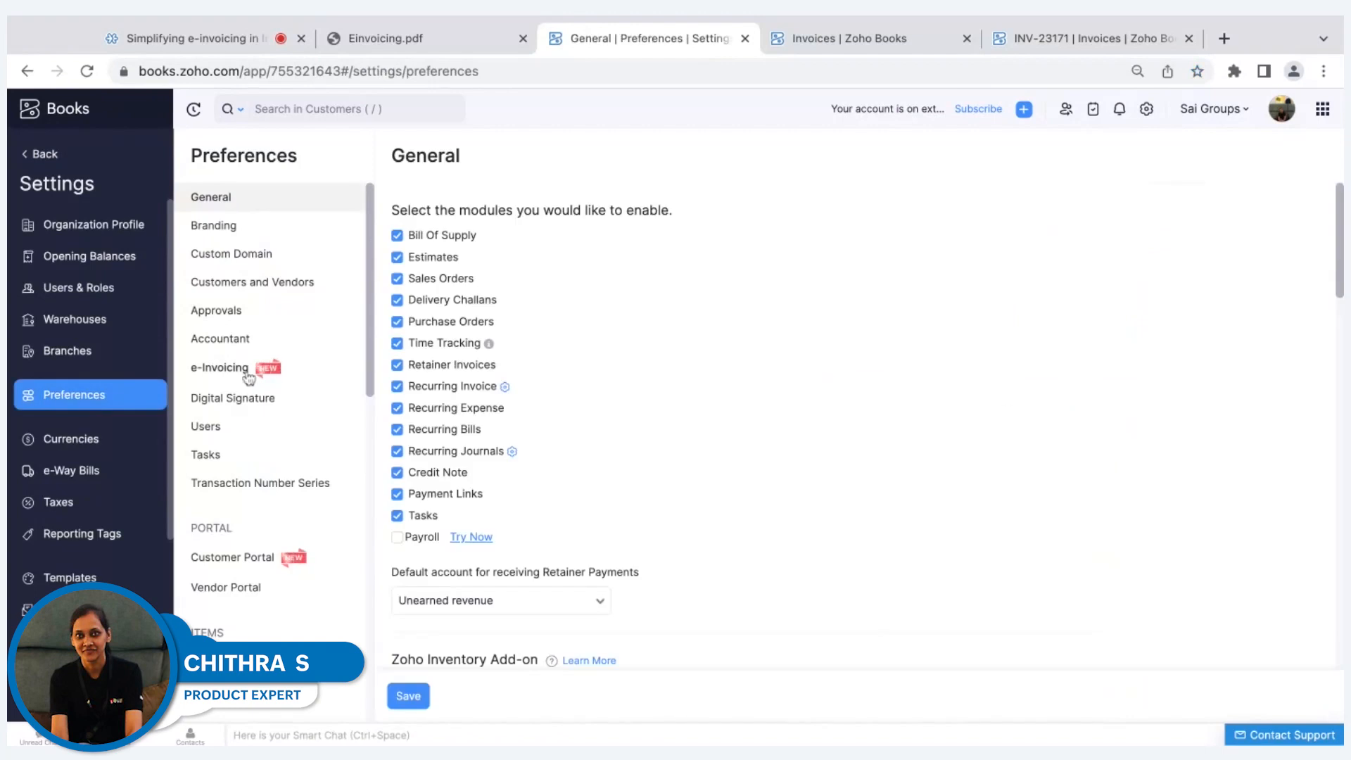
pyautogui.click(219, 368)
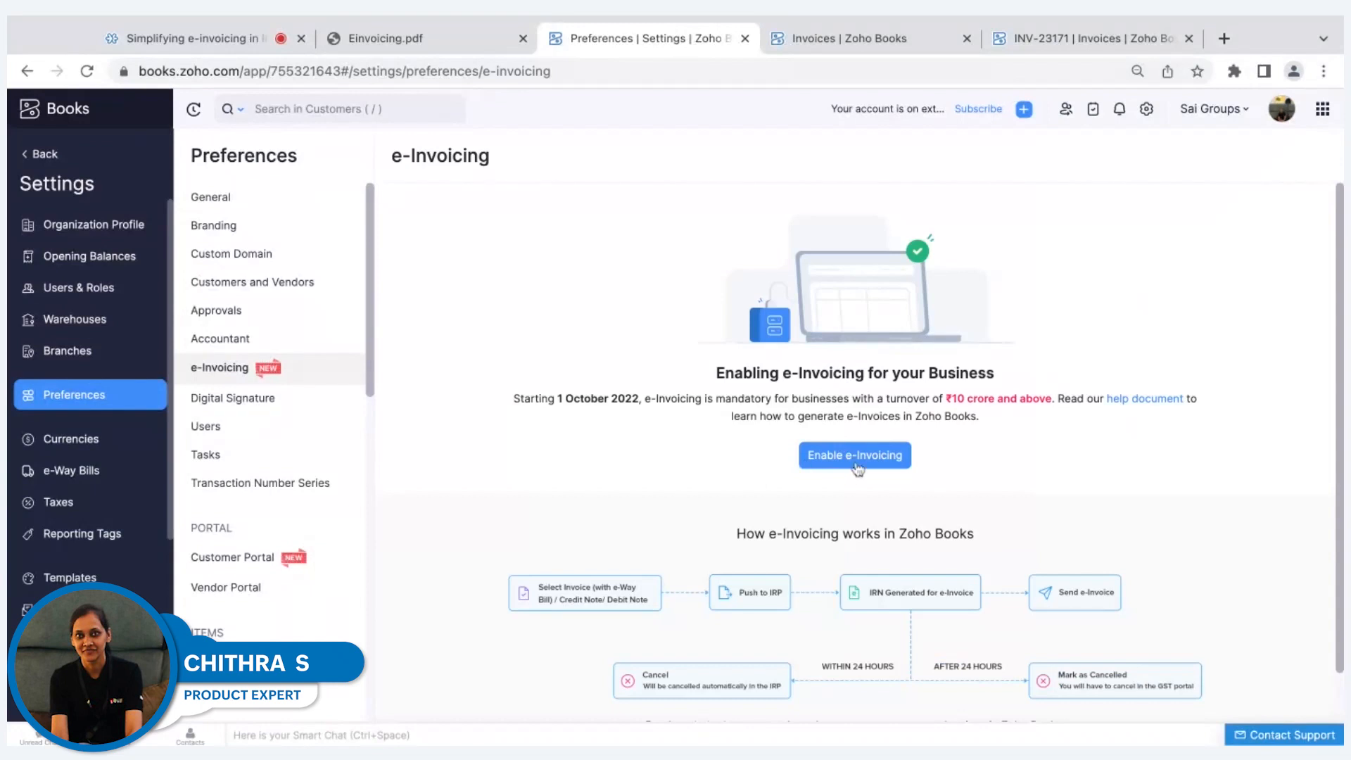
# Enable e-Invoicing for a business turnover of Revenue > 5 crores with the start date 01 Aug 2023.
pyautogui.click(854, 469)
pyautogui.moveTo(539, 224)
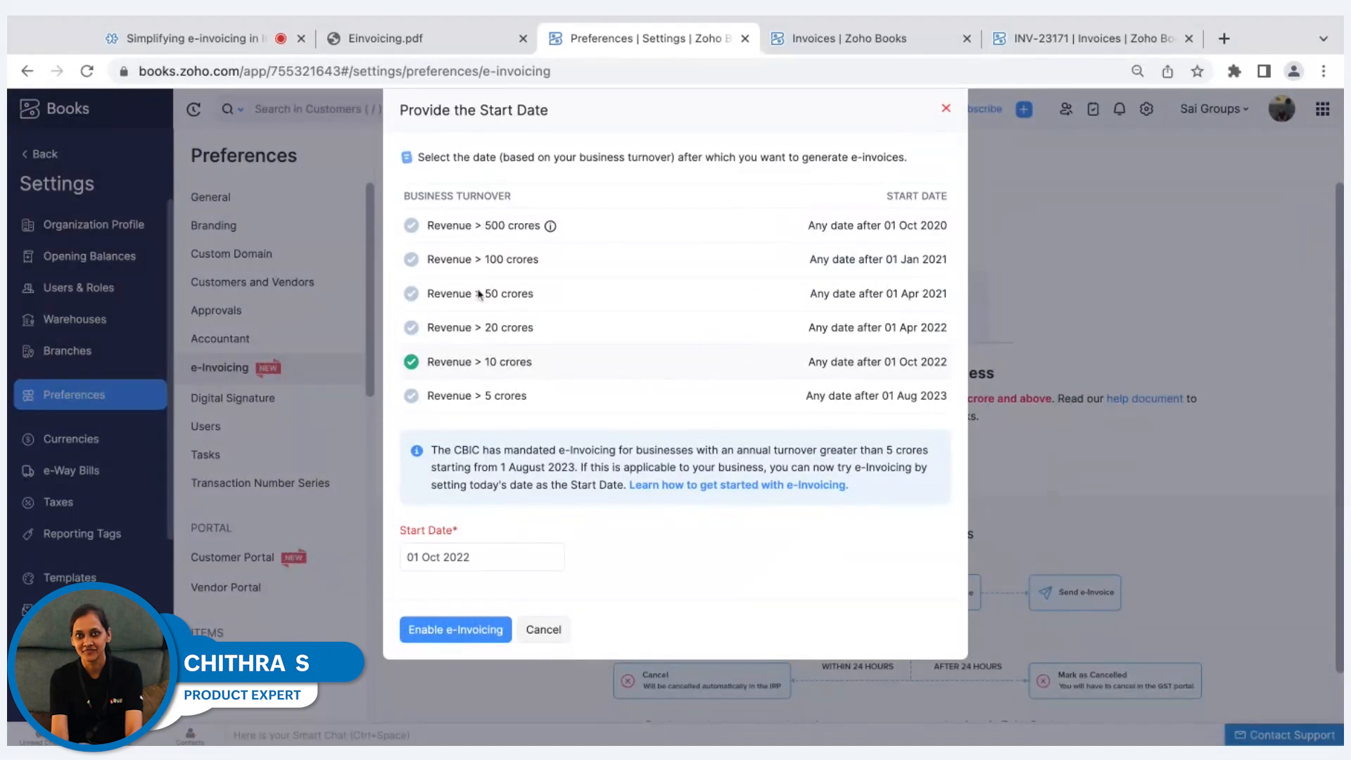
pyautogui.click(408, 397)
pyautogui.click(493, 560)
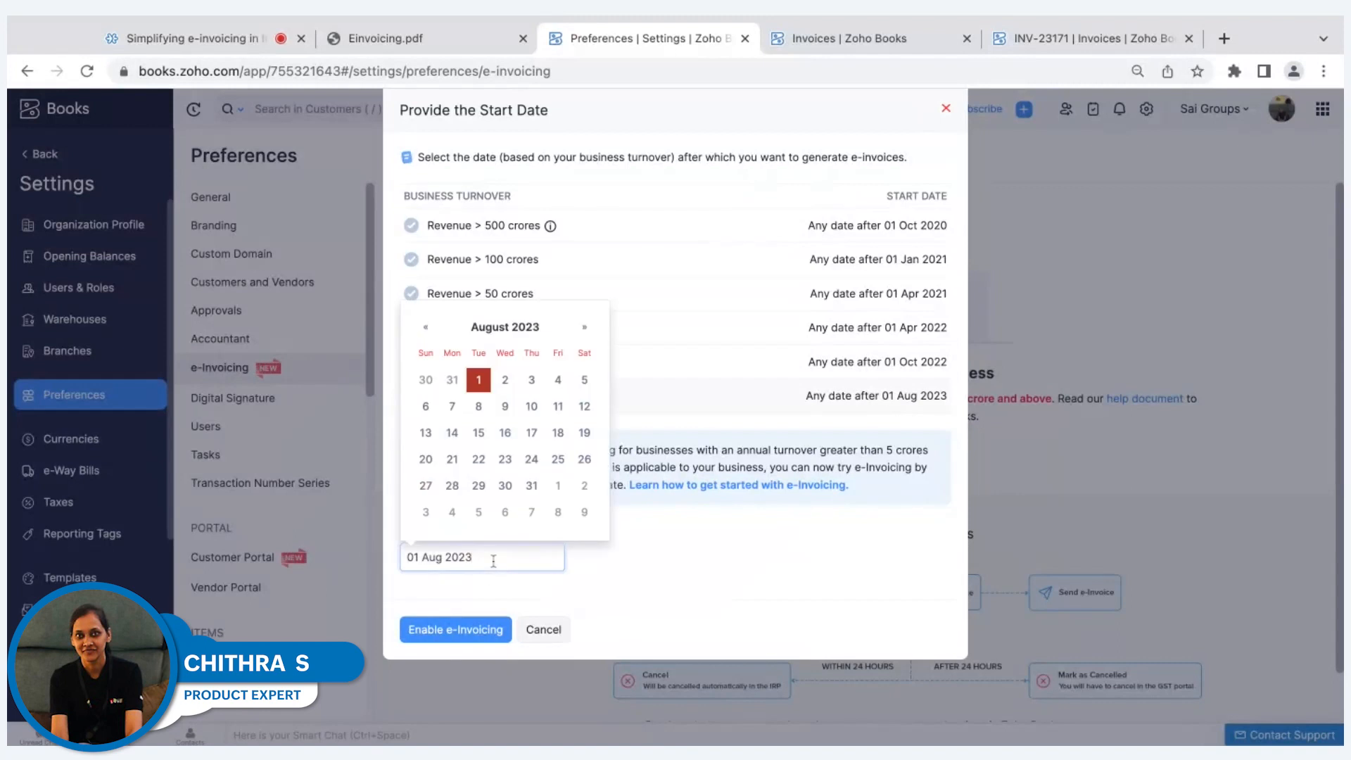
pyautogui.click(617, 564)
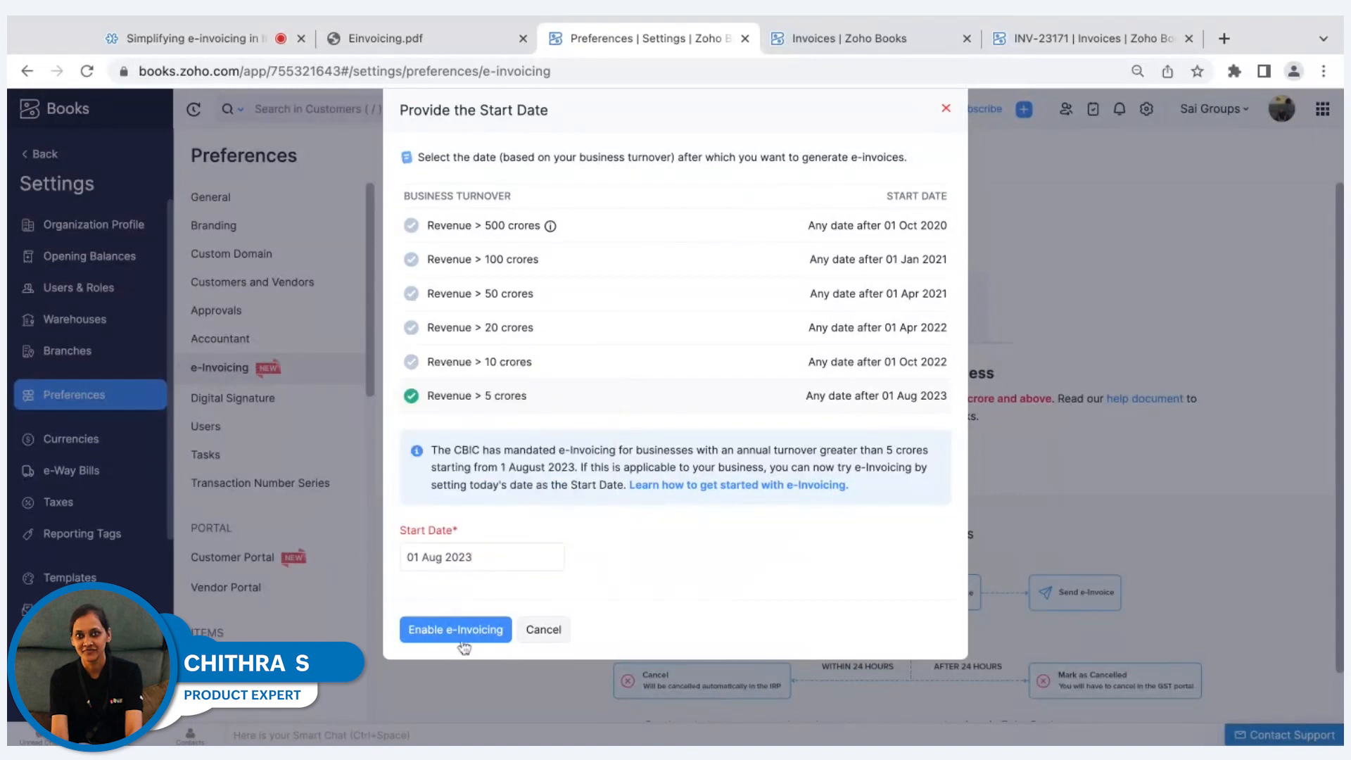
pyautogui.click(462, 638)
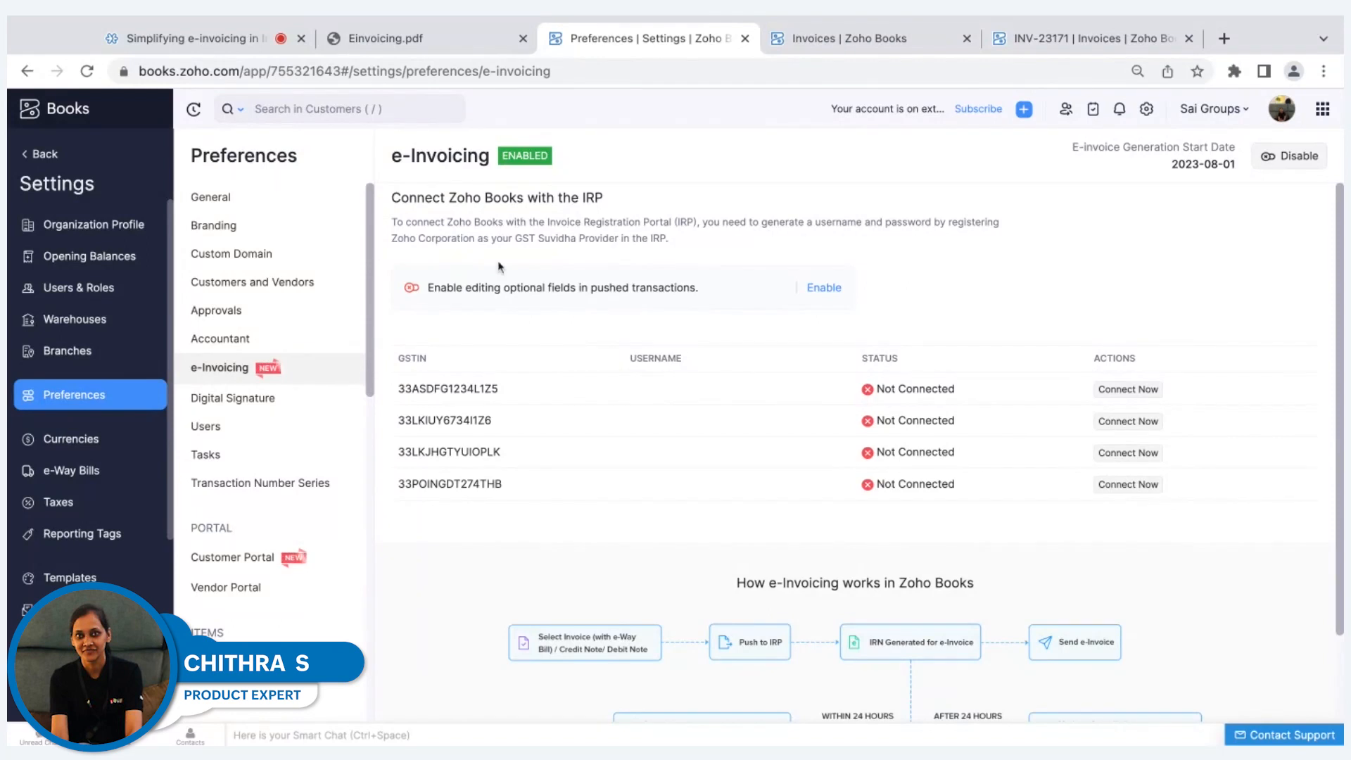
# Review the instructions in Einvoicing.pdf for connecting the IRP with Zoho Books and registering the API through a GSP.
pyautogui.click(415, 53)
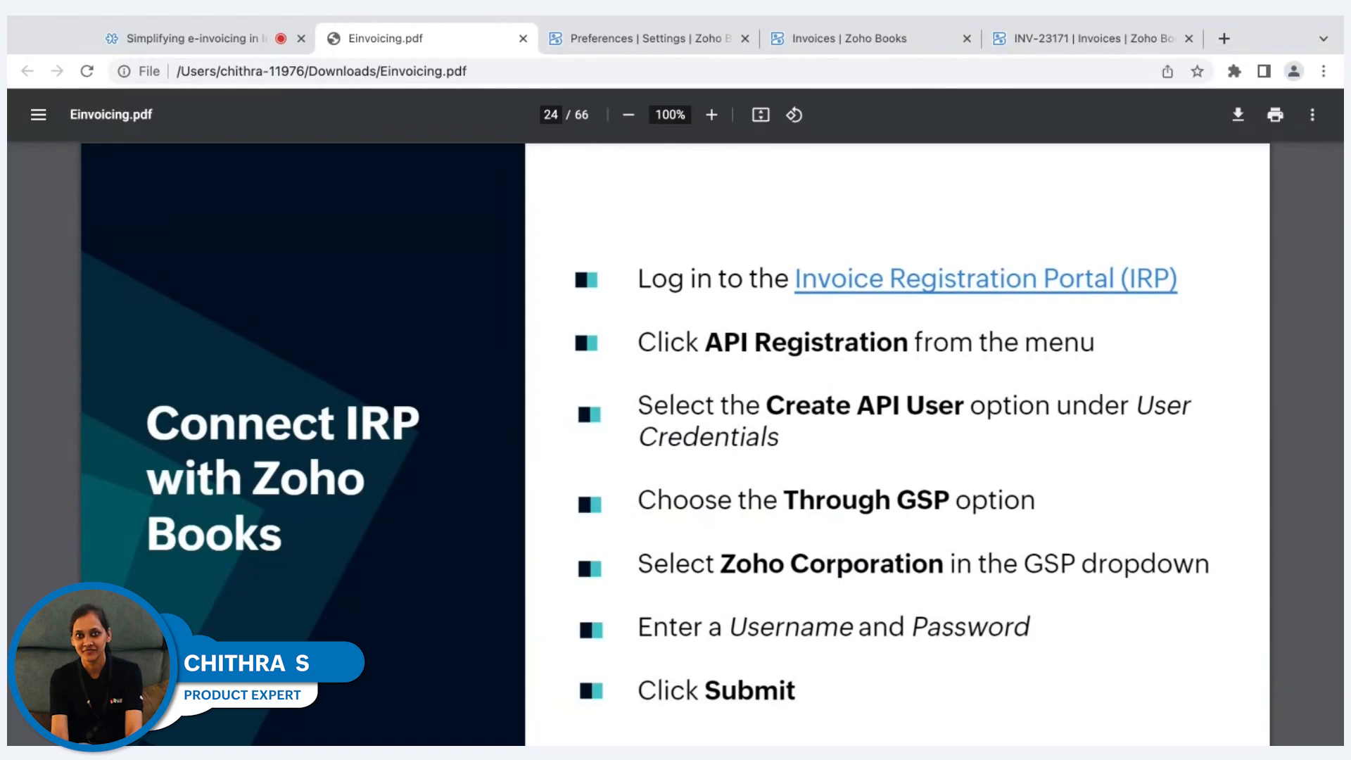
pyautogui.press('Right')
pyautogui.scroll(-1, 733, 498)
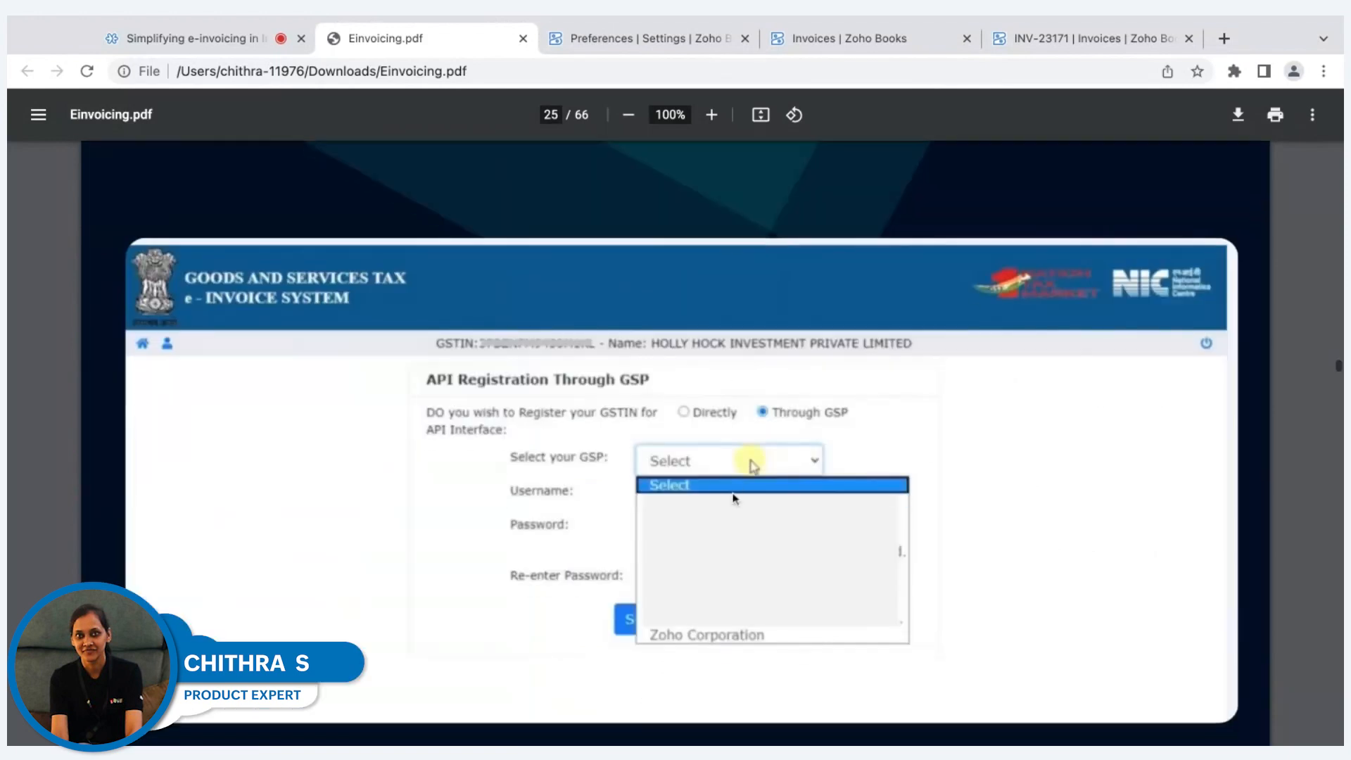
pyautogui.scroll(-3, 732, 498)
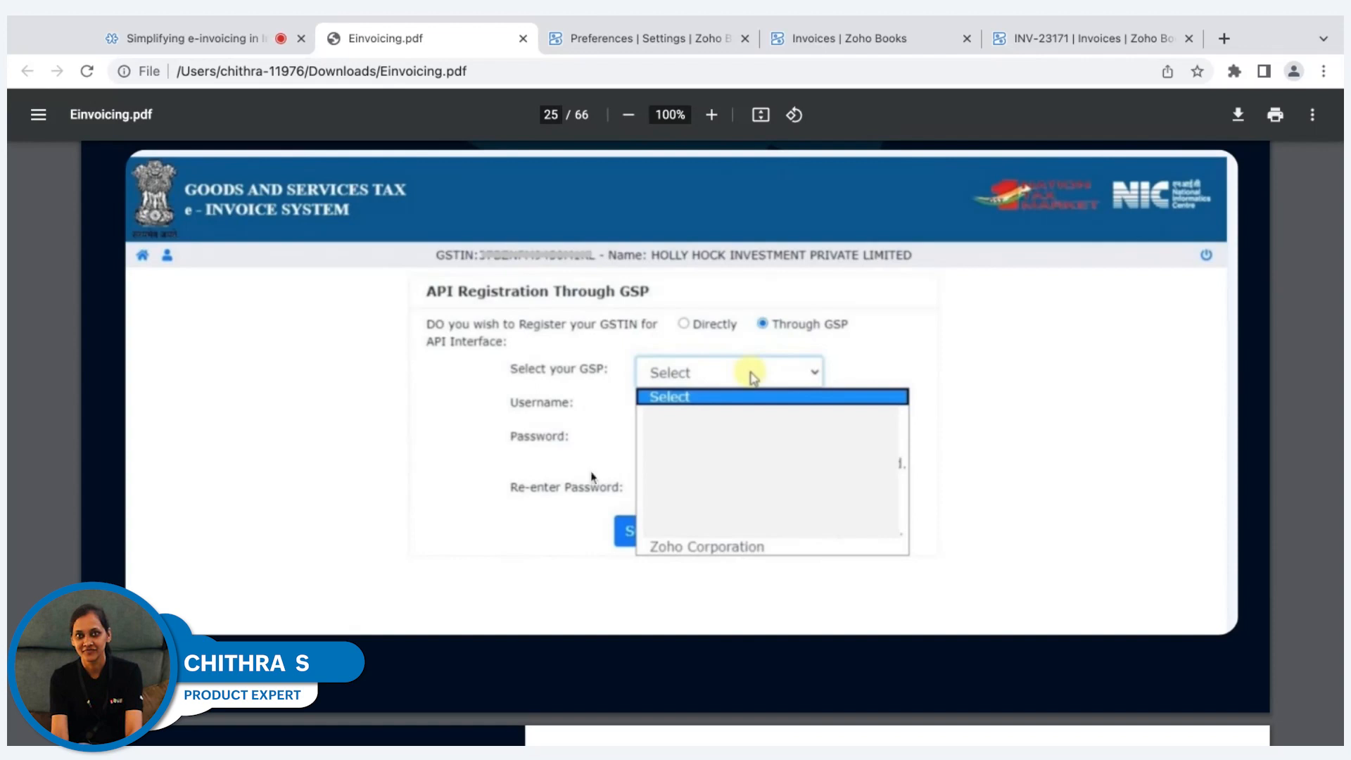
# Return to Zoho Books, view the IRP credentials form for the first listed GSTIN, and close it without saving.
pyautogui.click(640, 38)
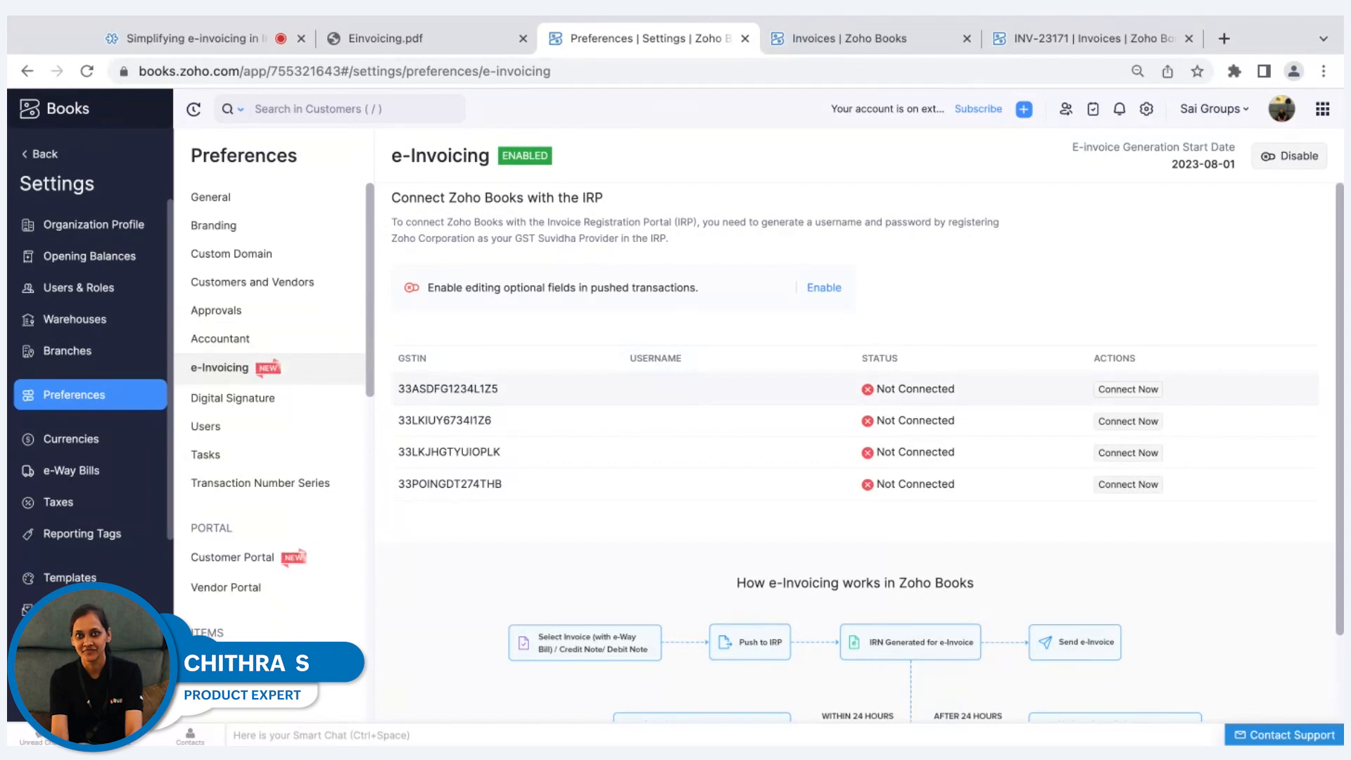
pyautogui.click(1125, 390)
pyautogui.click(635, 272)
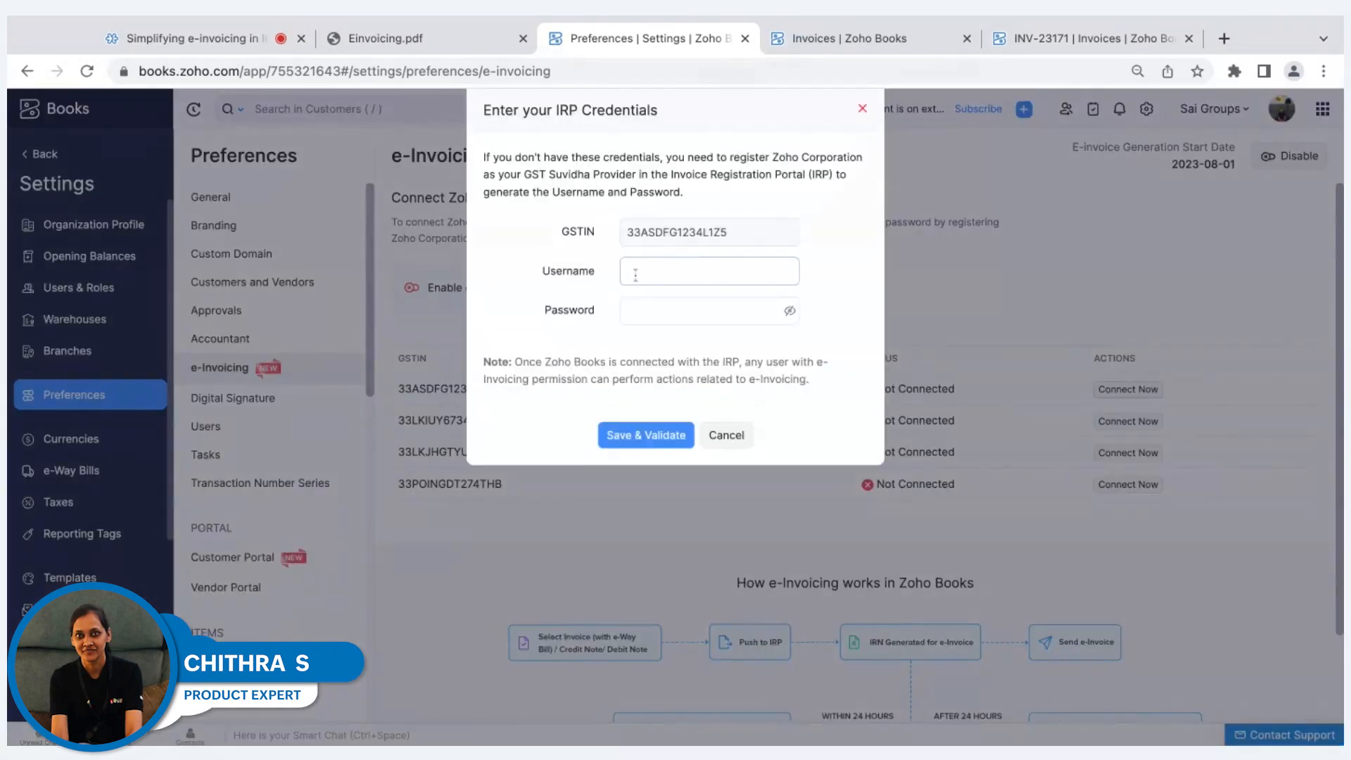
pyautogui.click(633, 317)
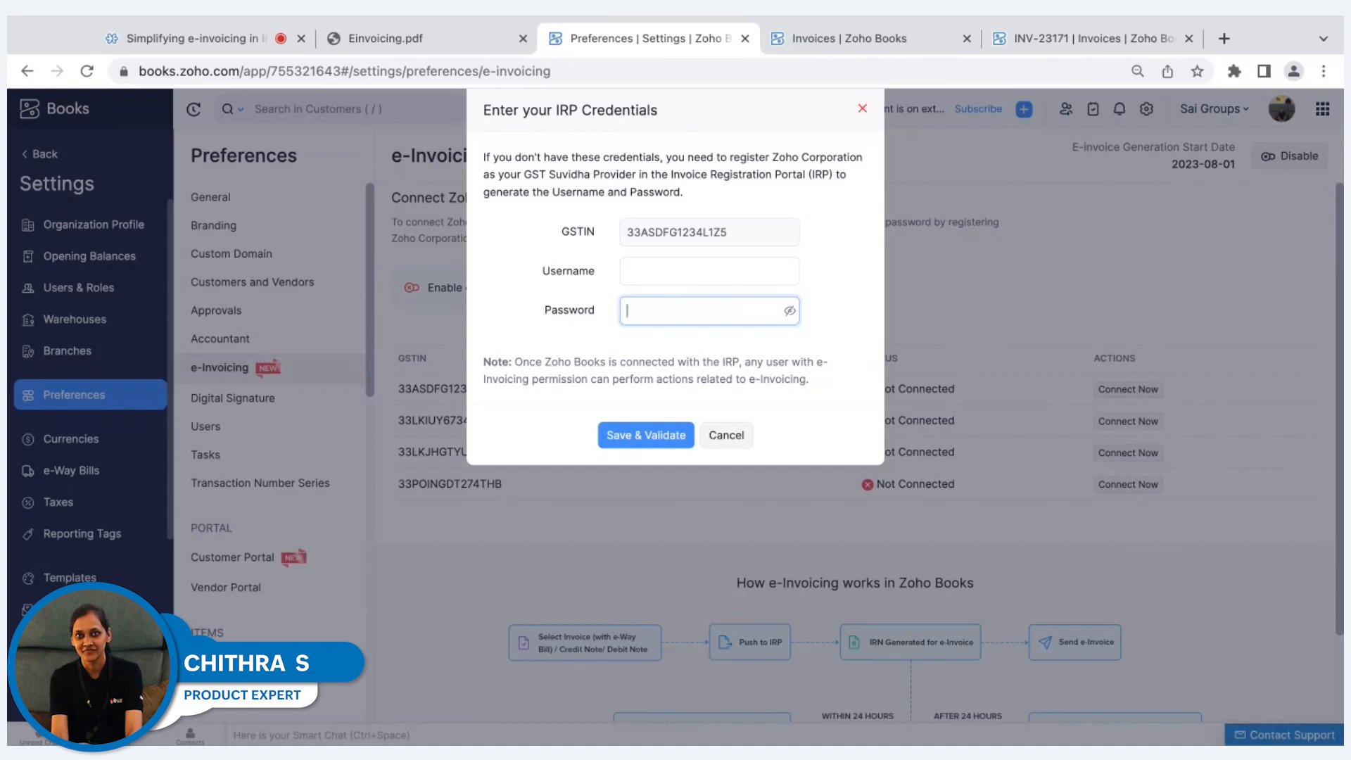
pyautogui.click(736, 439)
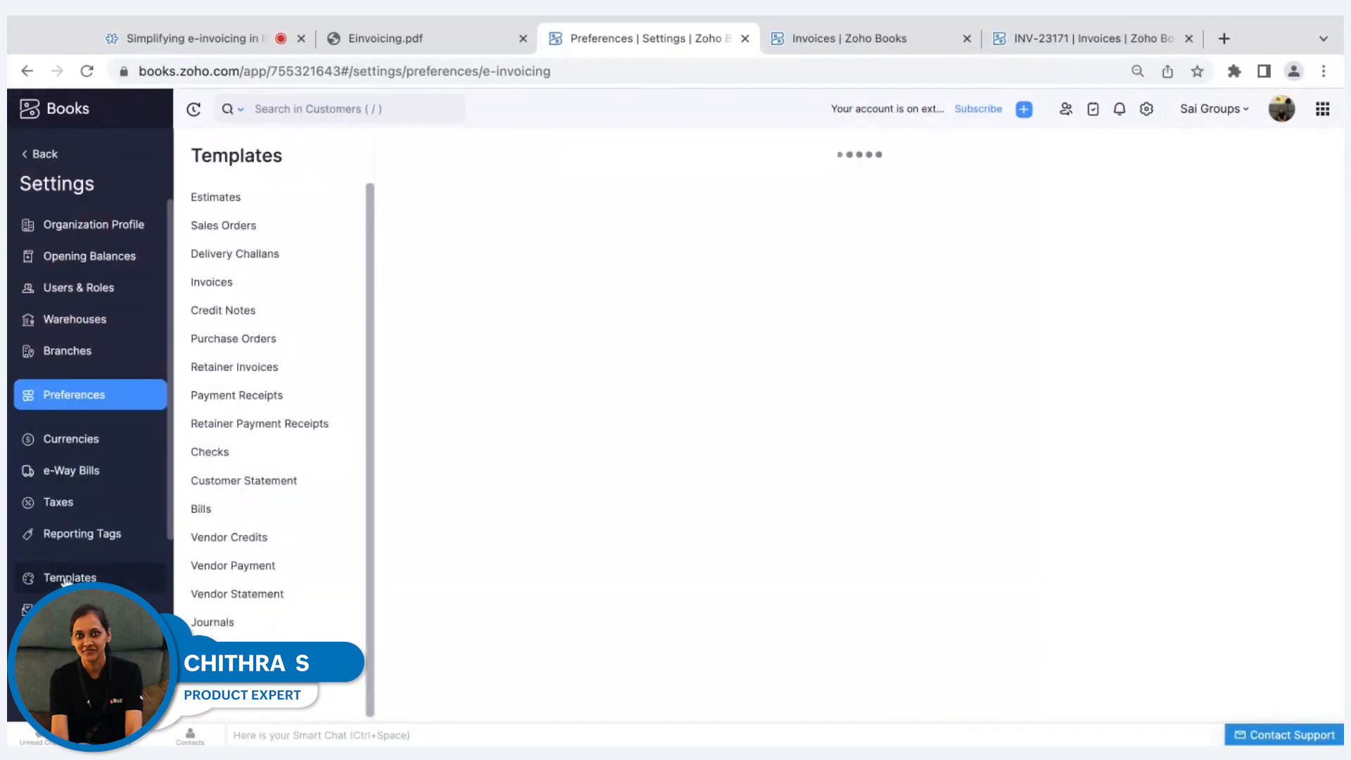
# Open the Spreadsheet - Compact invoice template for editing and examine the e-Invoicing details in its footer settings.
pyautogui.moveTo(410, 525)
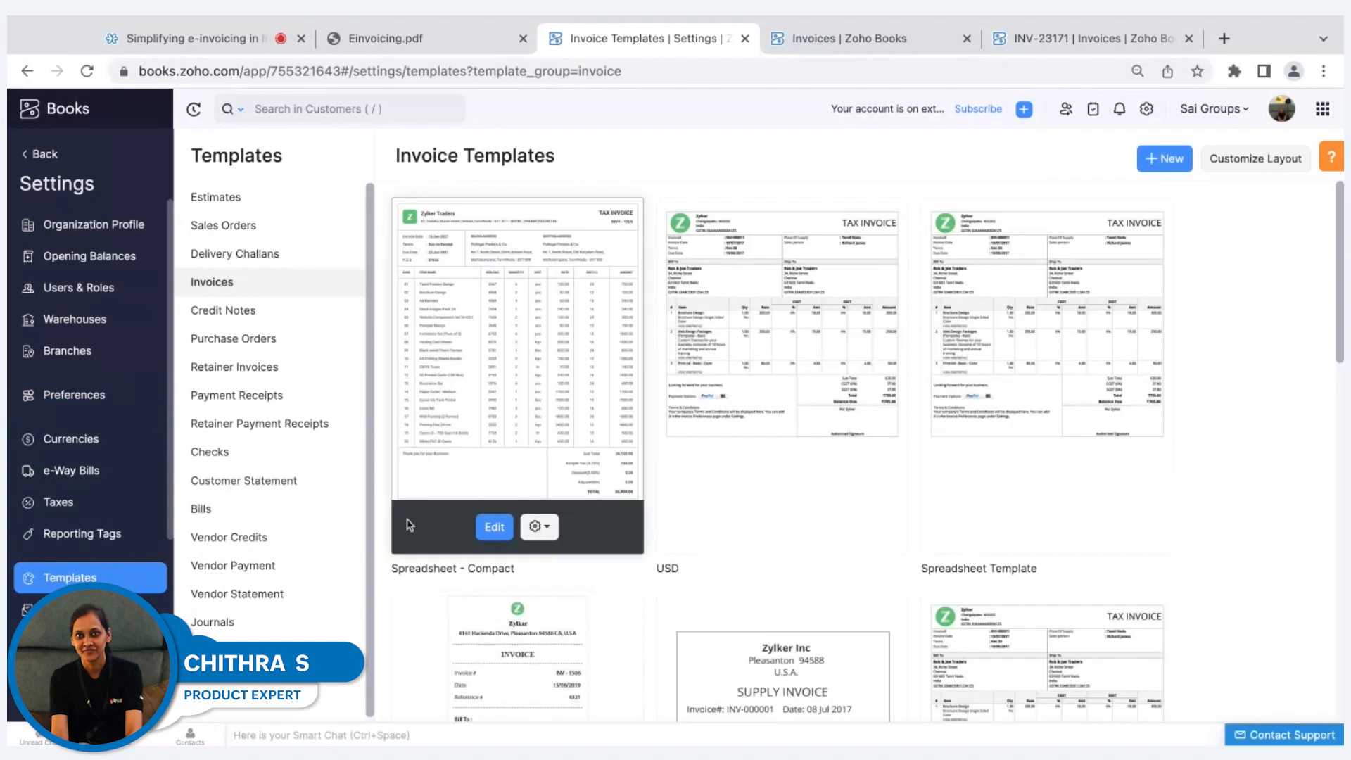
pyautogui.click(493, 526)
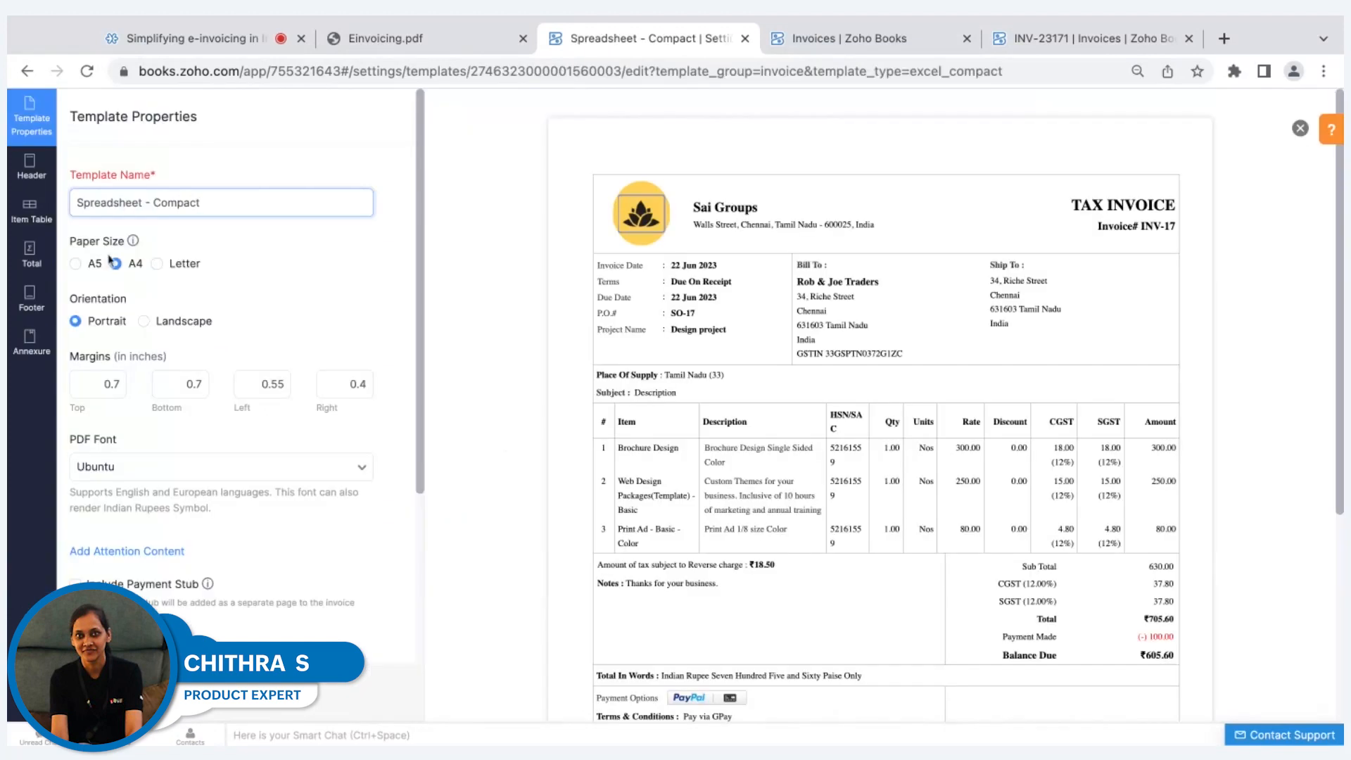
pyautogui.click(39, 290)
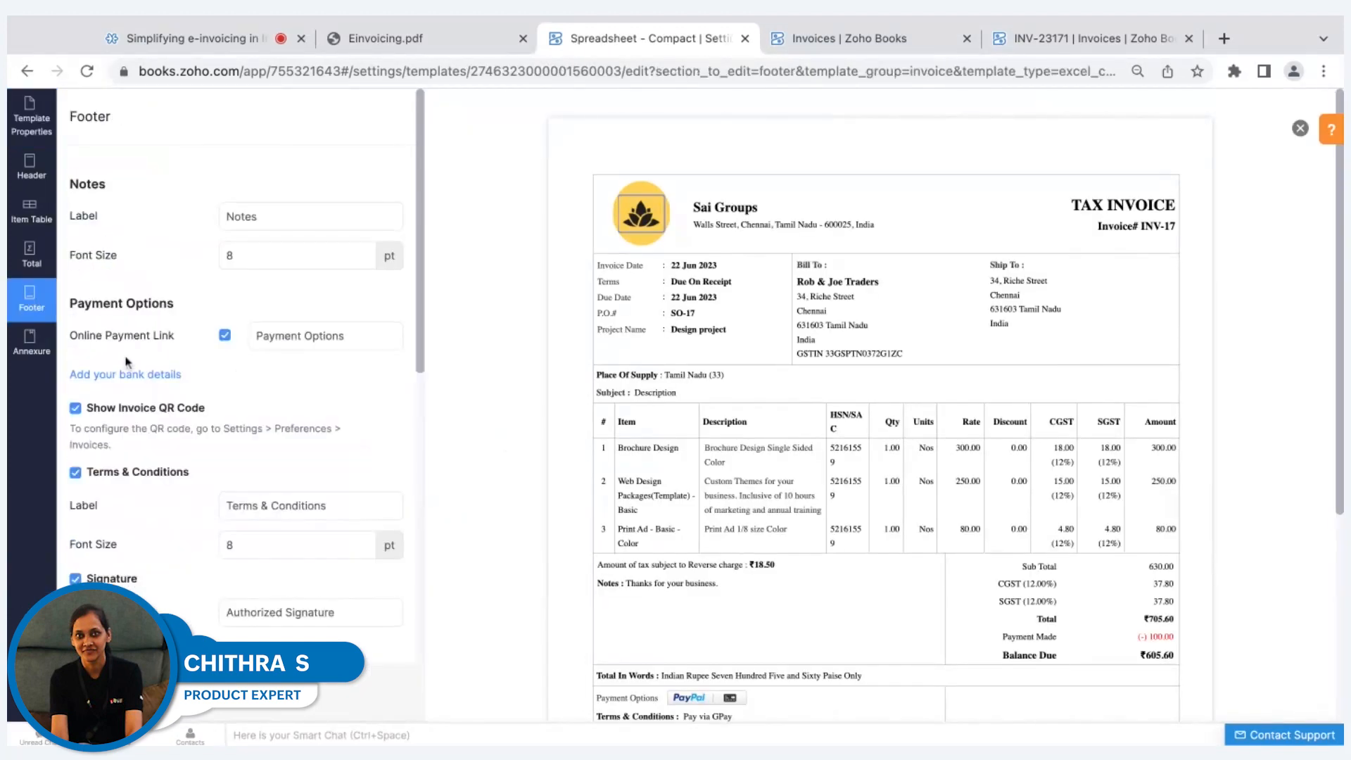
pyautogui.scroll(-9, 140, 373)
pyautogui.scroll(1, 144, 385)
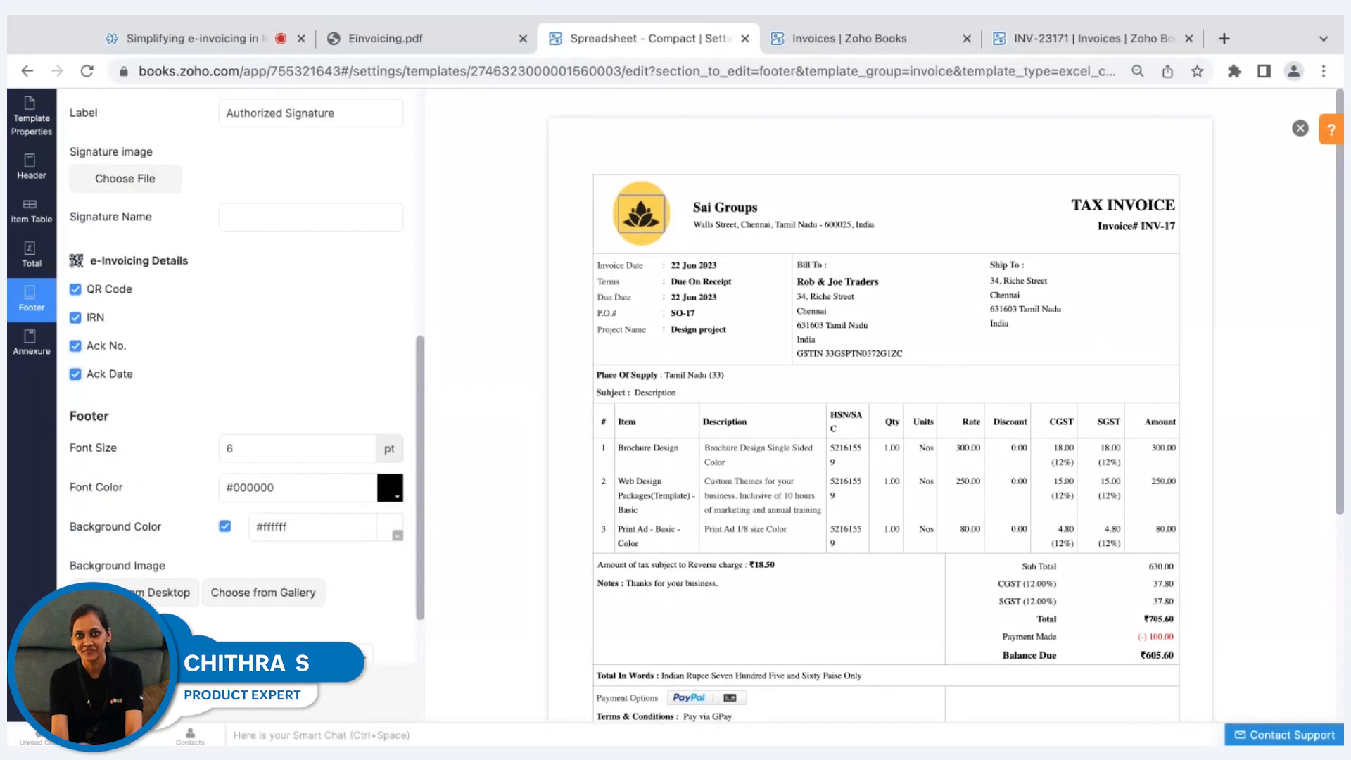
# Toggle the Ack No. and Ack Date e-Invoicing details off and back on in the template footer.
pyautogui.click(76, 346)
pyautogui.click(75, 374)
pyautogui.click(76, 345)
pyautogui.click(75, 374)
# Start a new invoice in the Zylker organization for the customer Ram and Co.
pyautogui.click(811, 40)
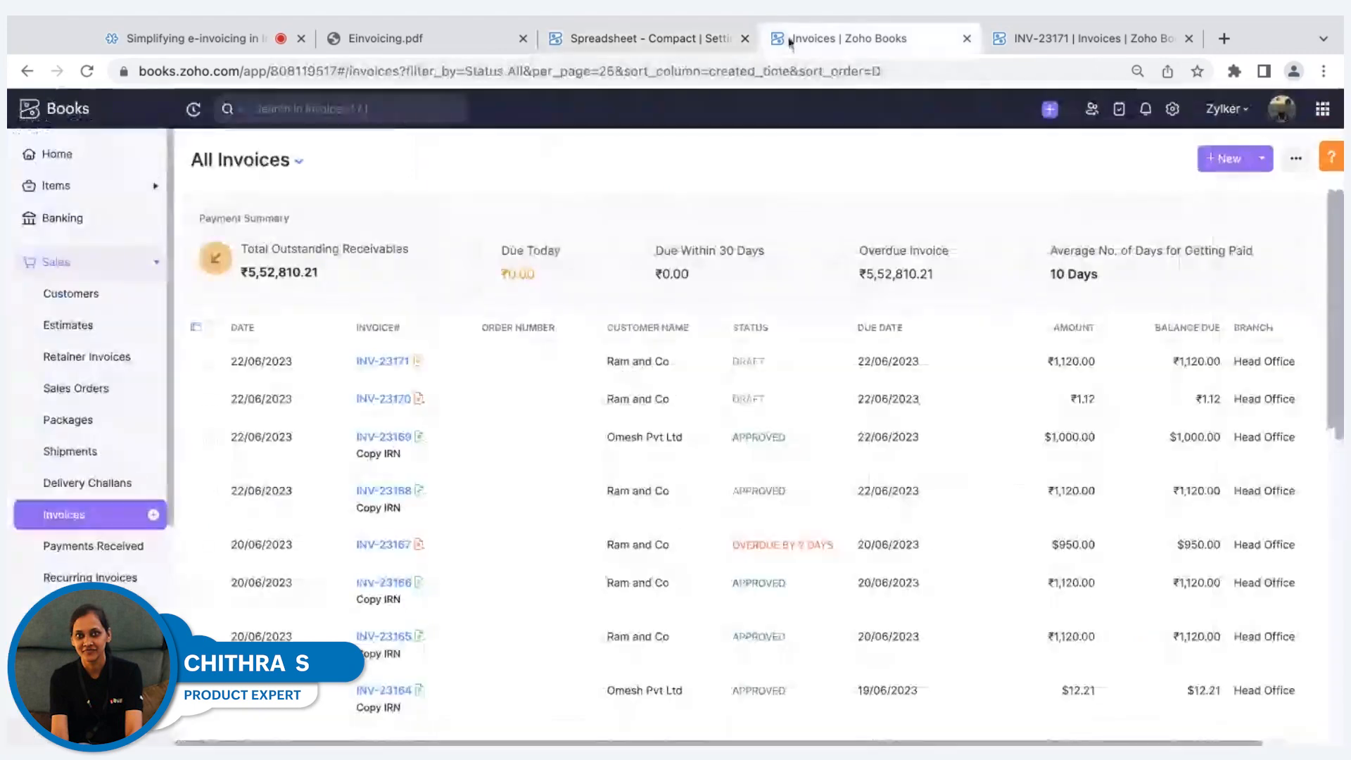
pyautogui.click(94, 261)
pyautogui.click(94, 262)
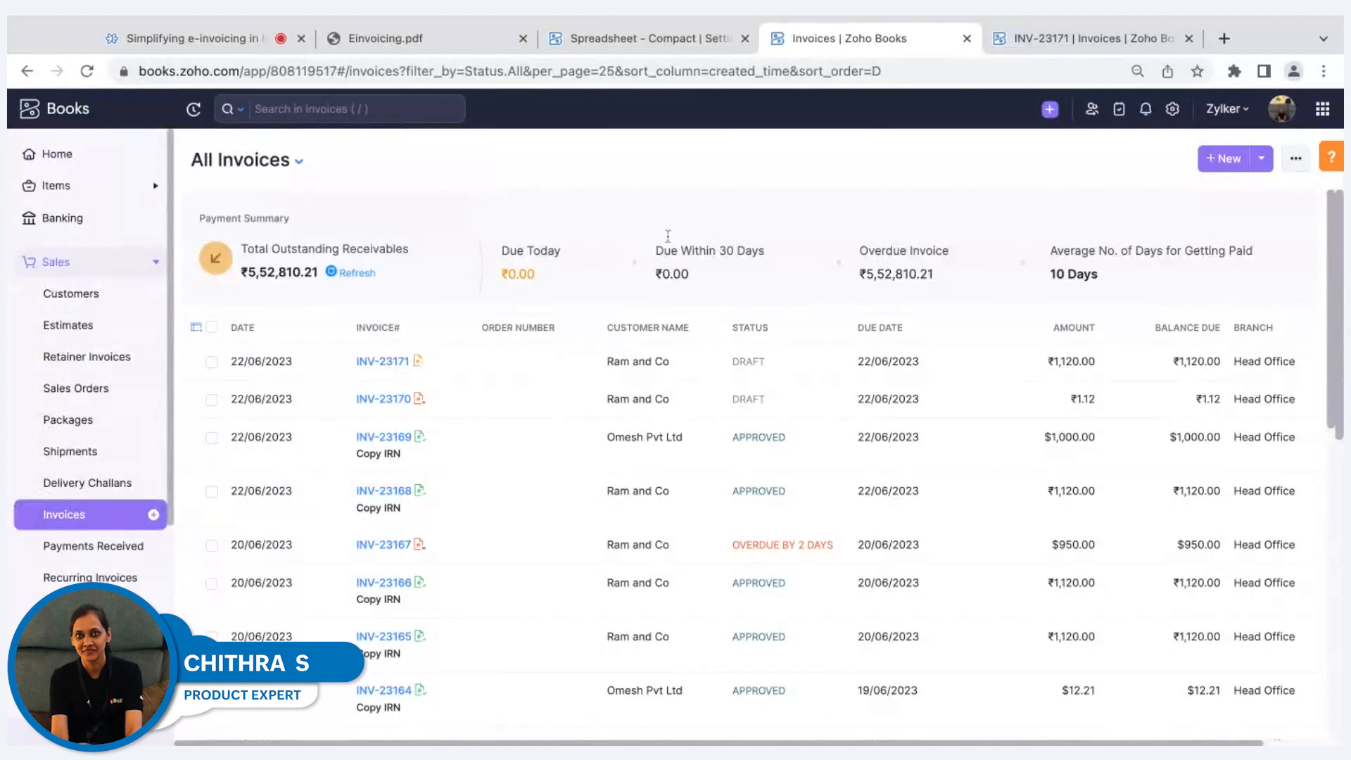
pyautogui.click(1224, 158)
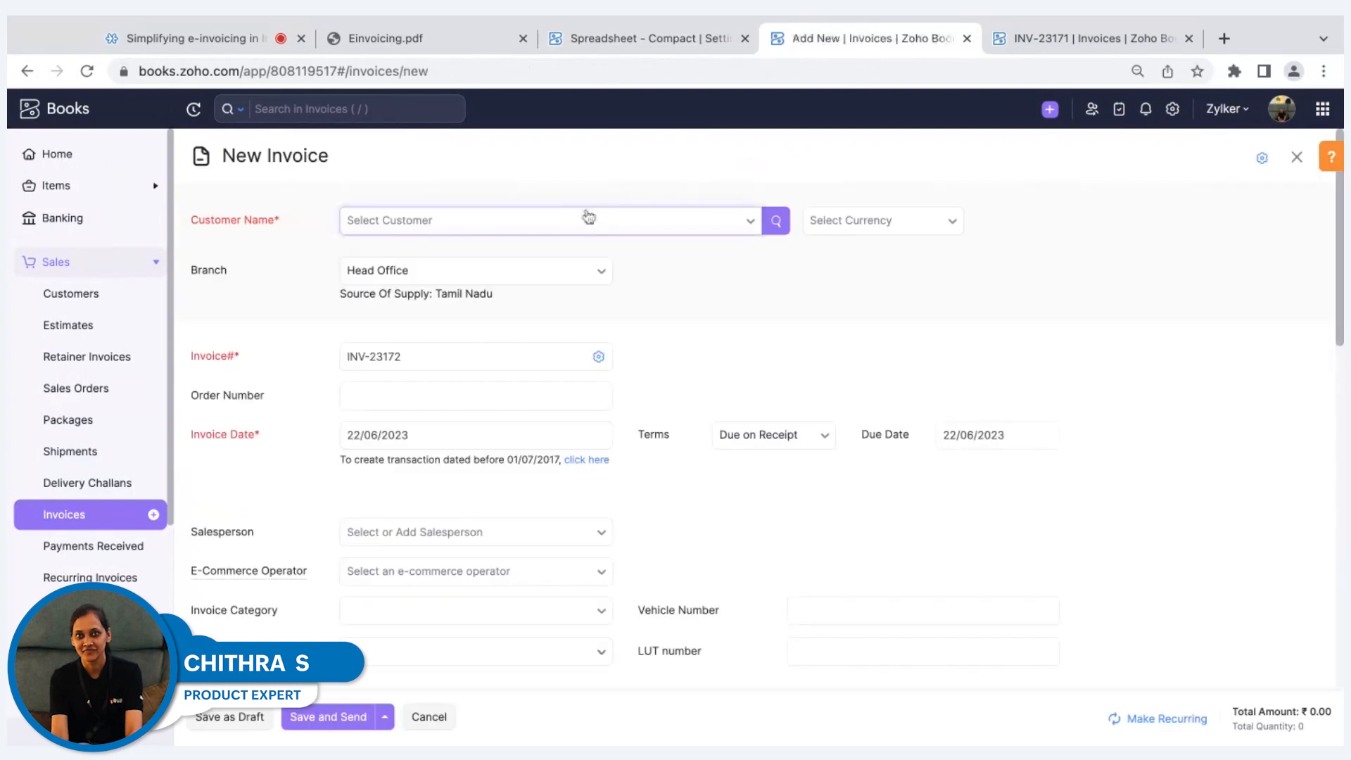
pyautogui.write('ram')
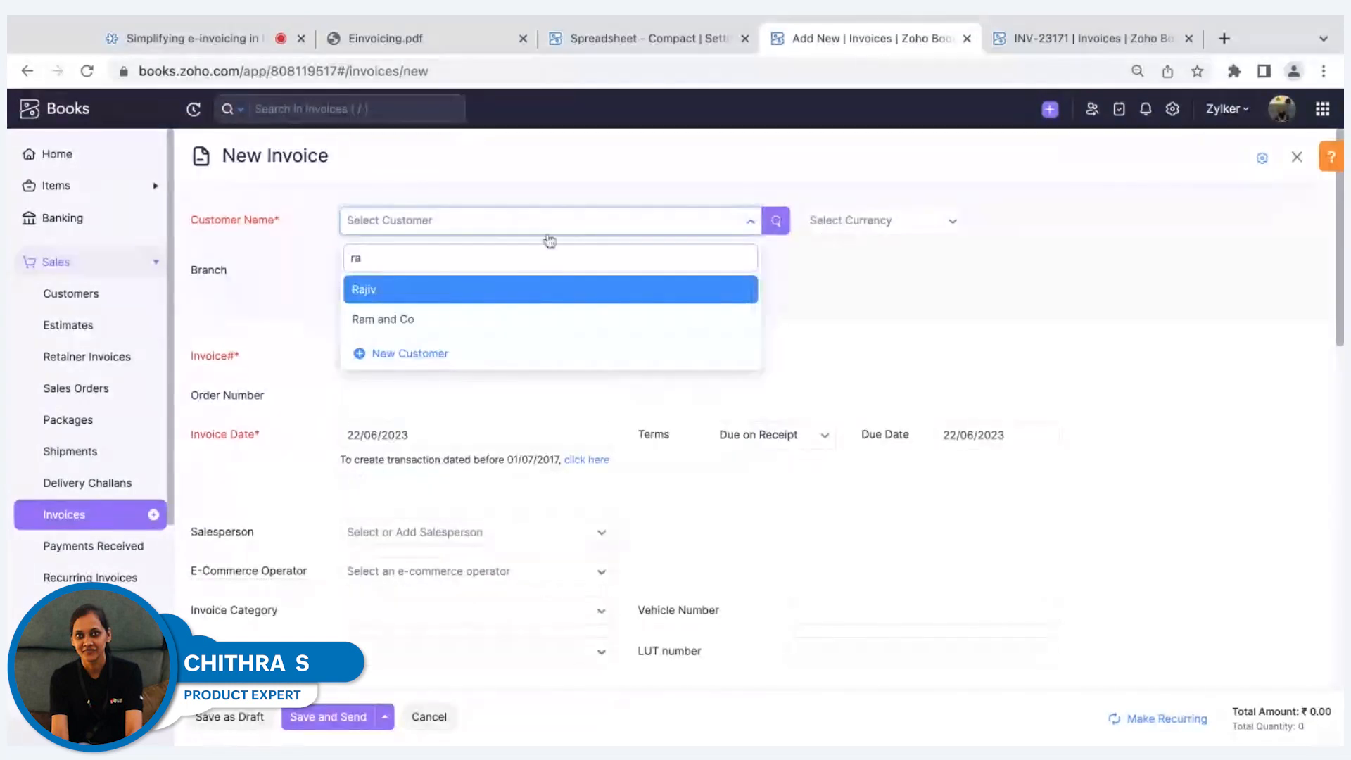
pyautogui.click(480, 316)
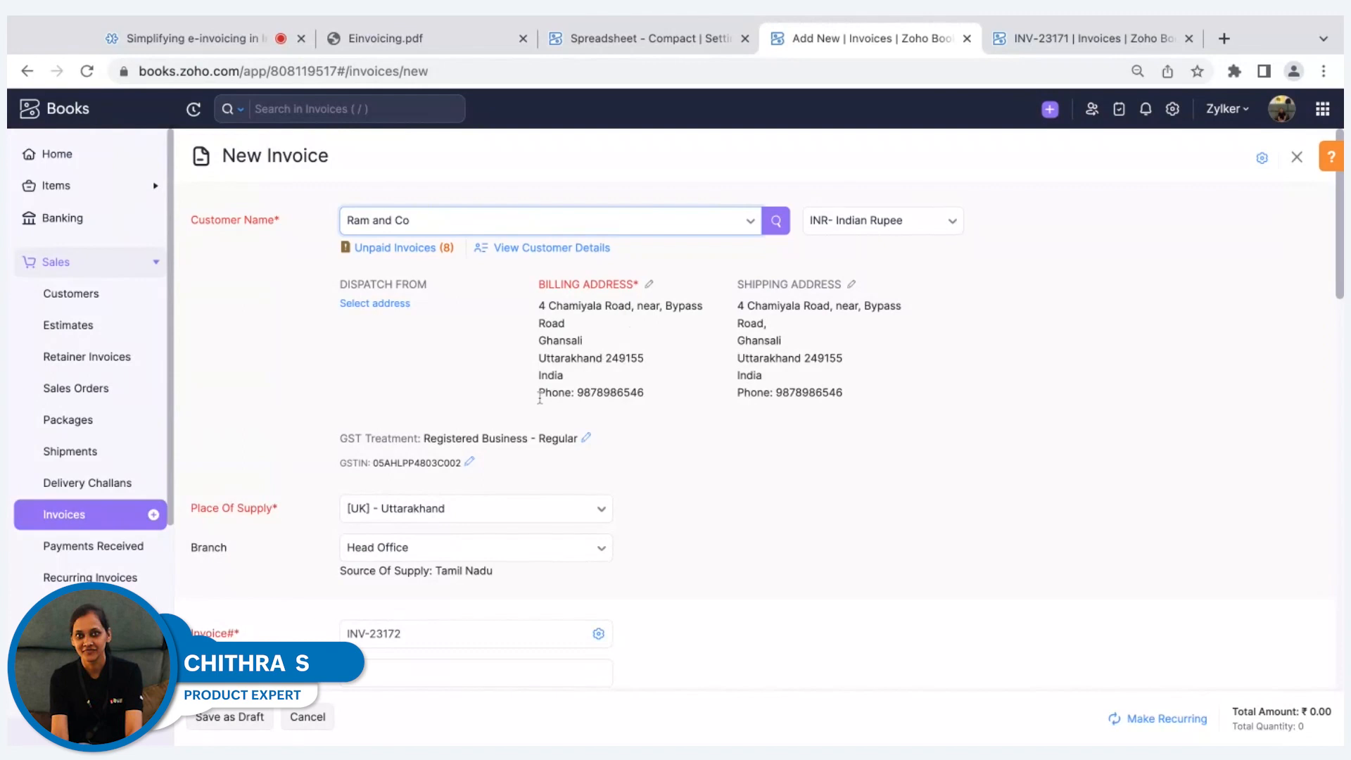
# Add the Biscuit item as the first line item of the new invoice.
pyautogui.scroll(-1, 469, 458)
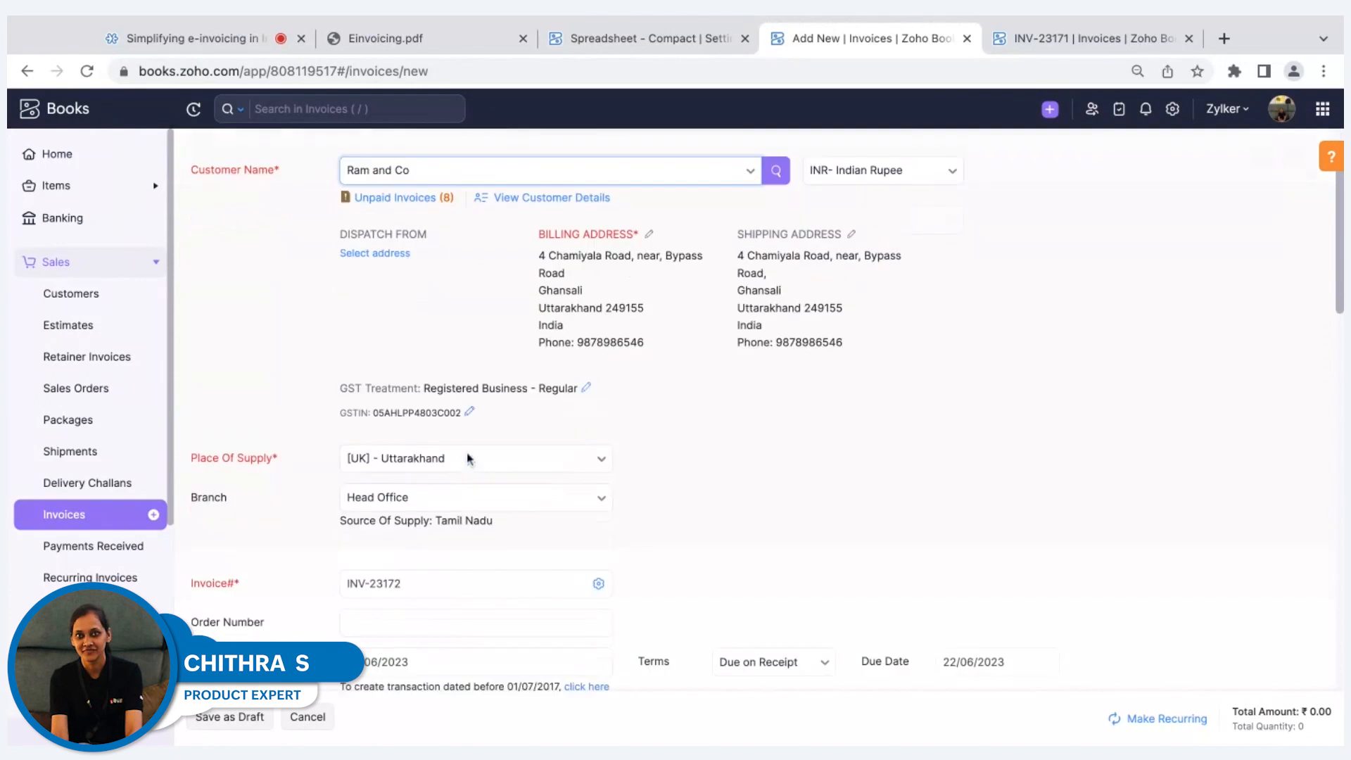
pyautogui.scroll(-3, 457, 423)
pyautogui.click(459, 392)
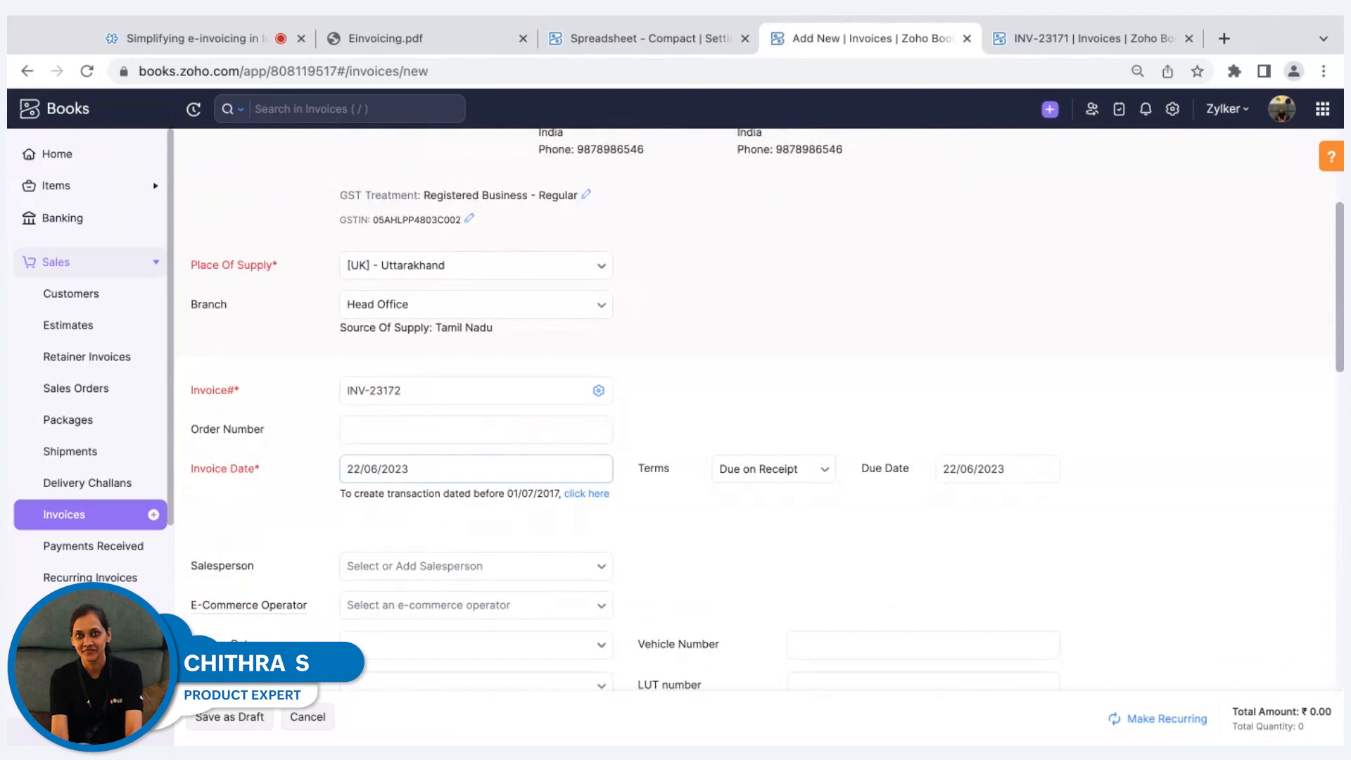
pyautogui.scroll(-10, 767, 418)
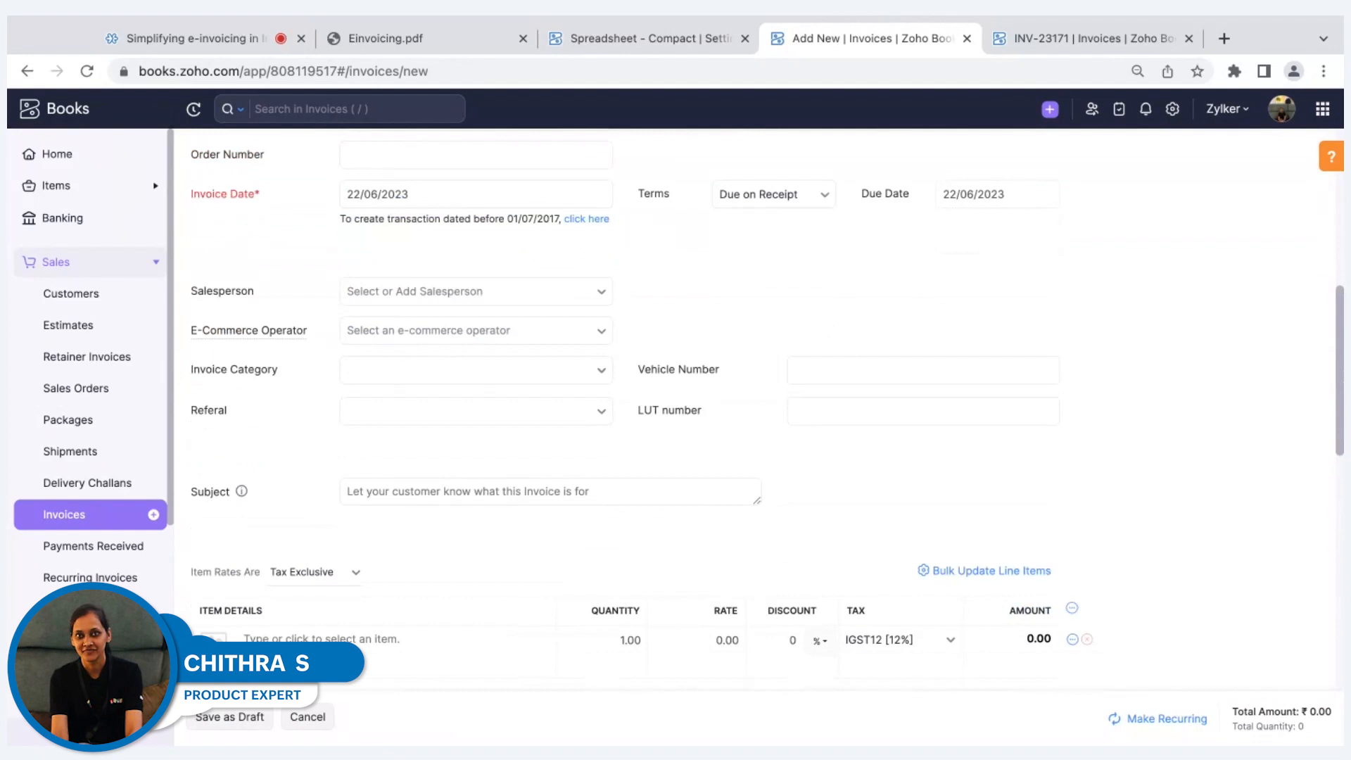
pyautogui.click(415, 422)
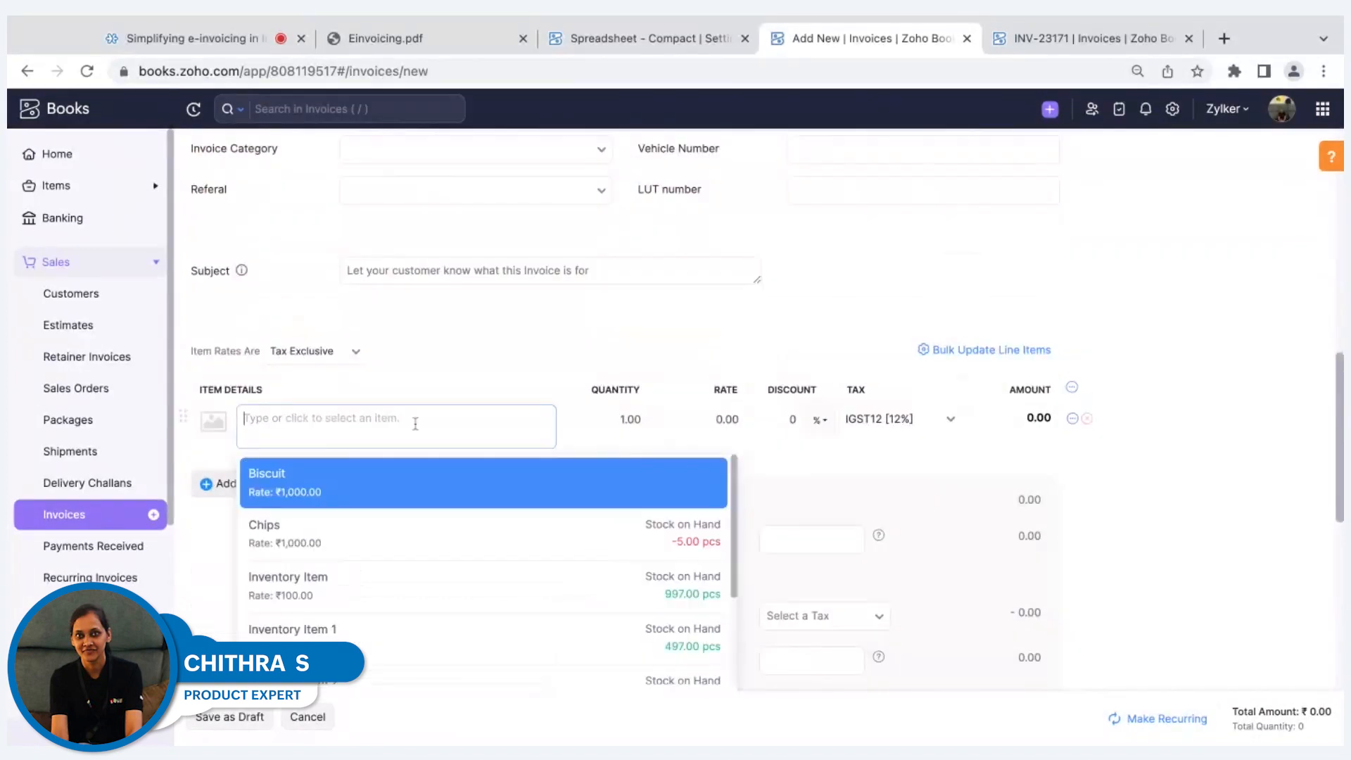
pyautogui.click(390, 480)
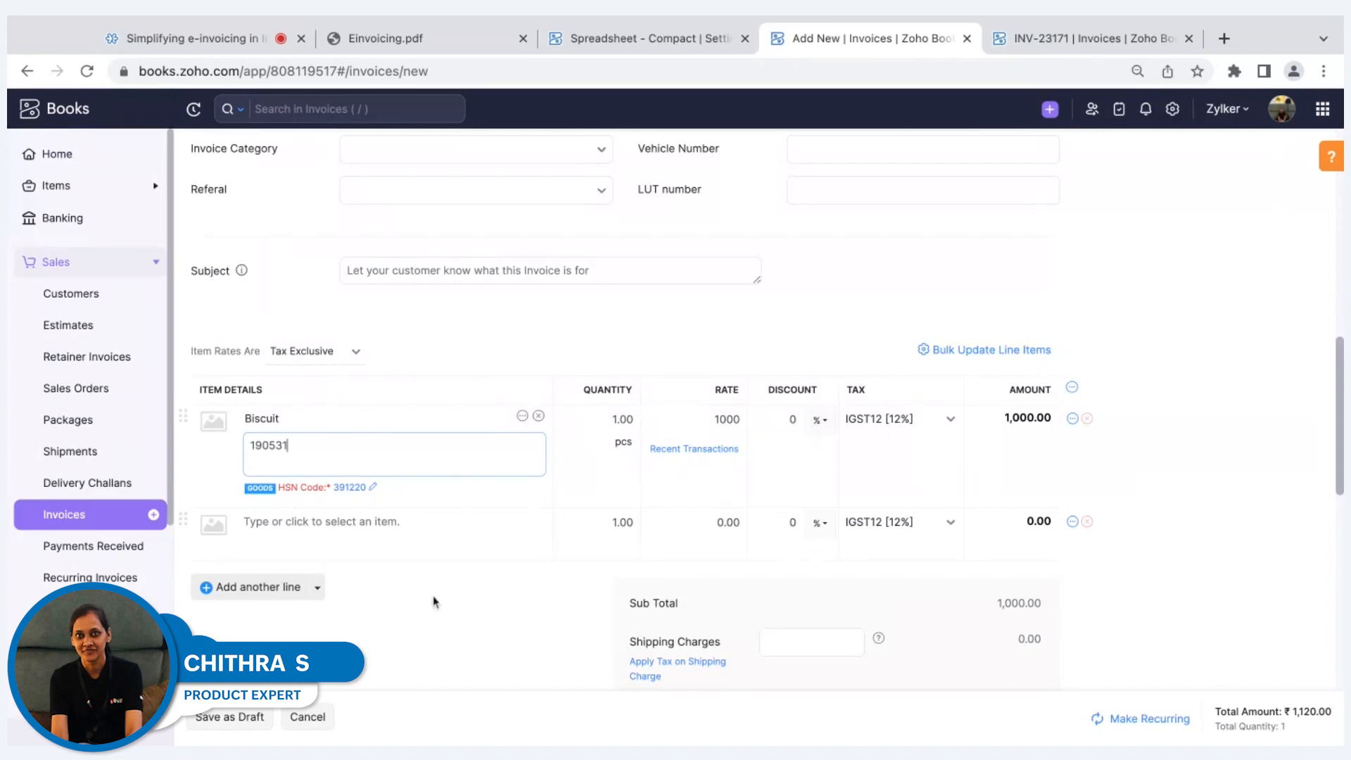
# Save the invoice as a draft and push it to the IRP.
pyautogui.click(230, 718)
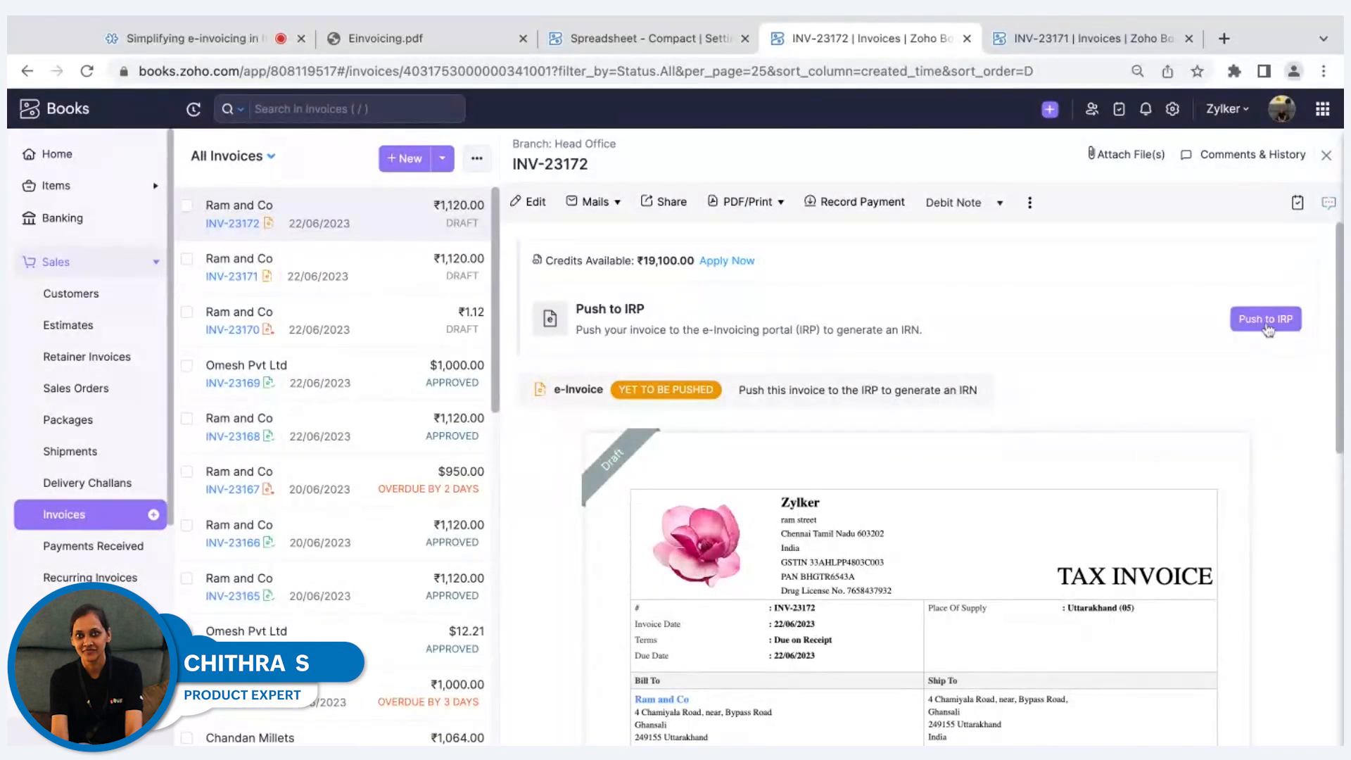
pyautogui.scroll(-1, 1154, 430)
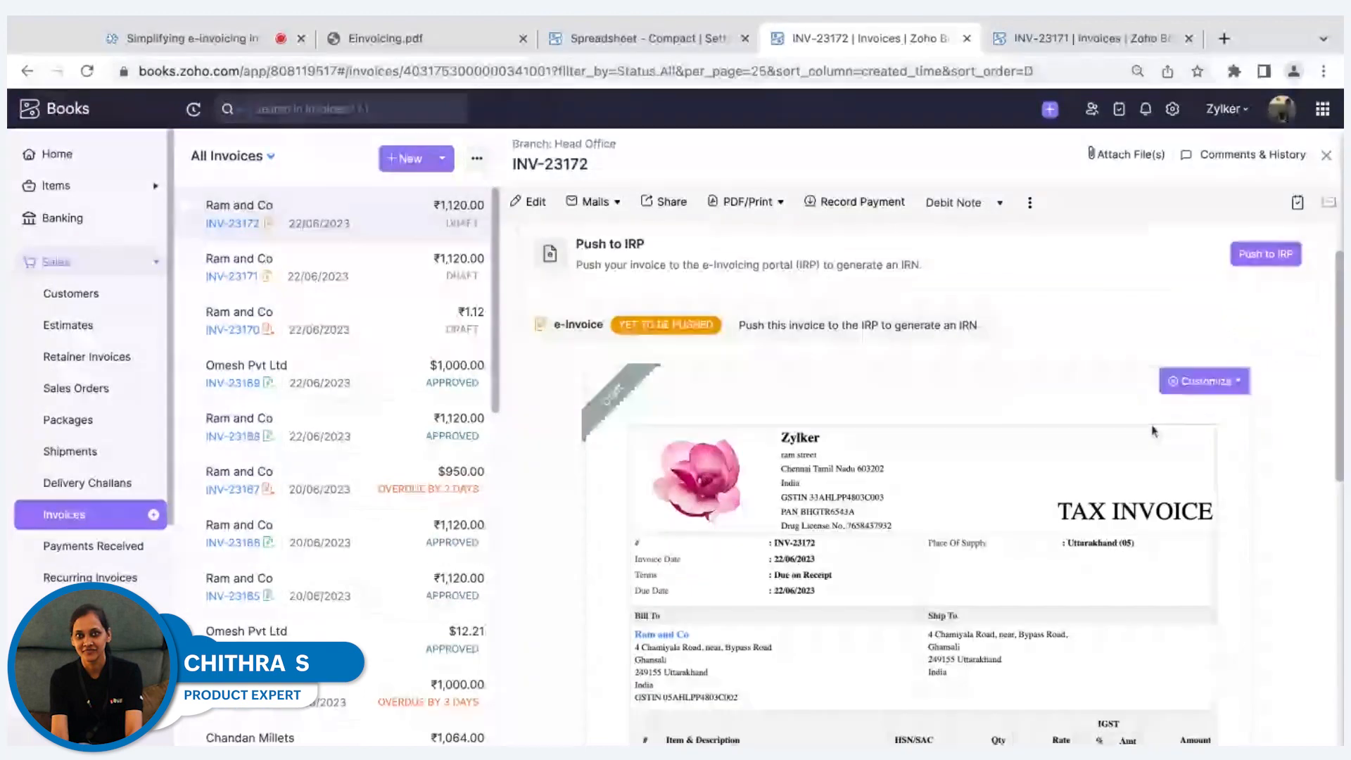
pyautogui.click(1245, 256)
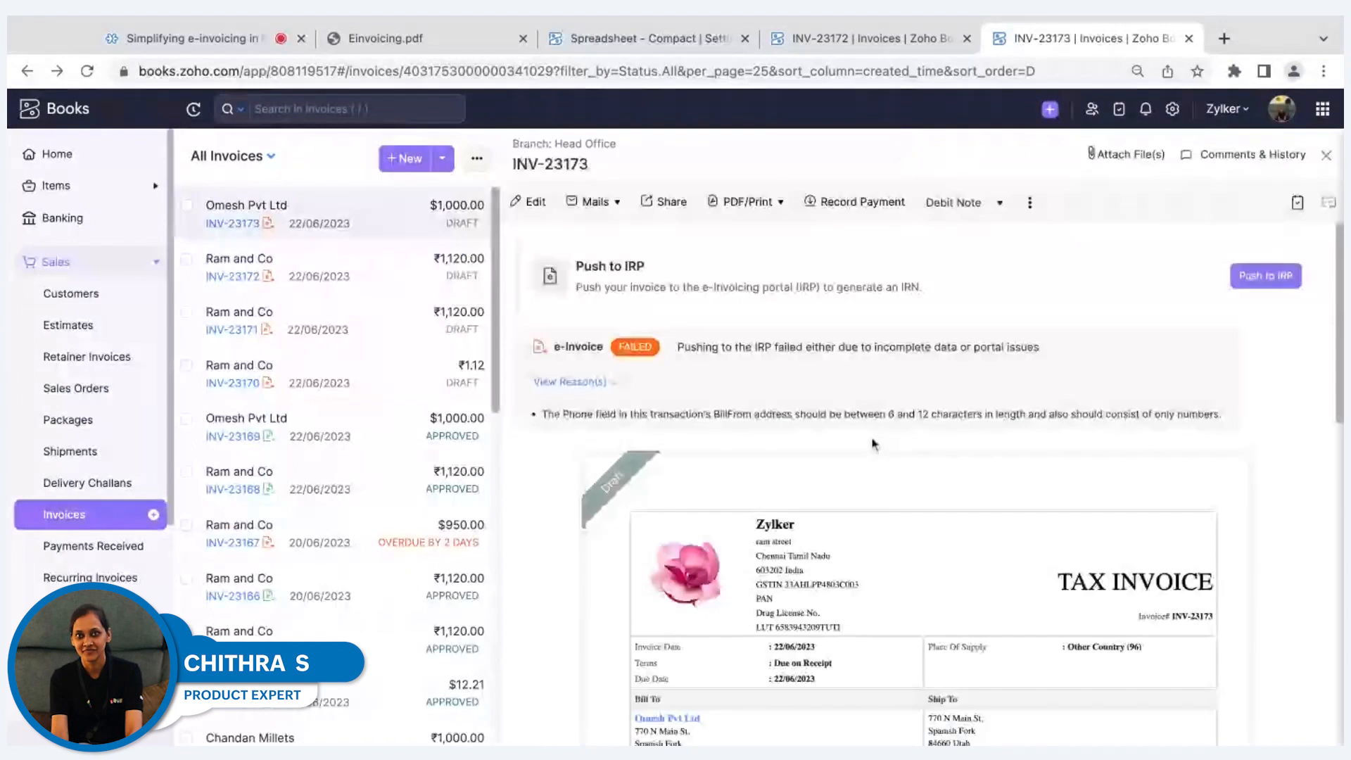
# Open the approved invoice INV-23169 and examine its e-invoice status, QR code, IRN and acknowledgement details.
pyautogui.click(399, 436)
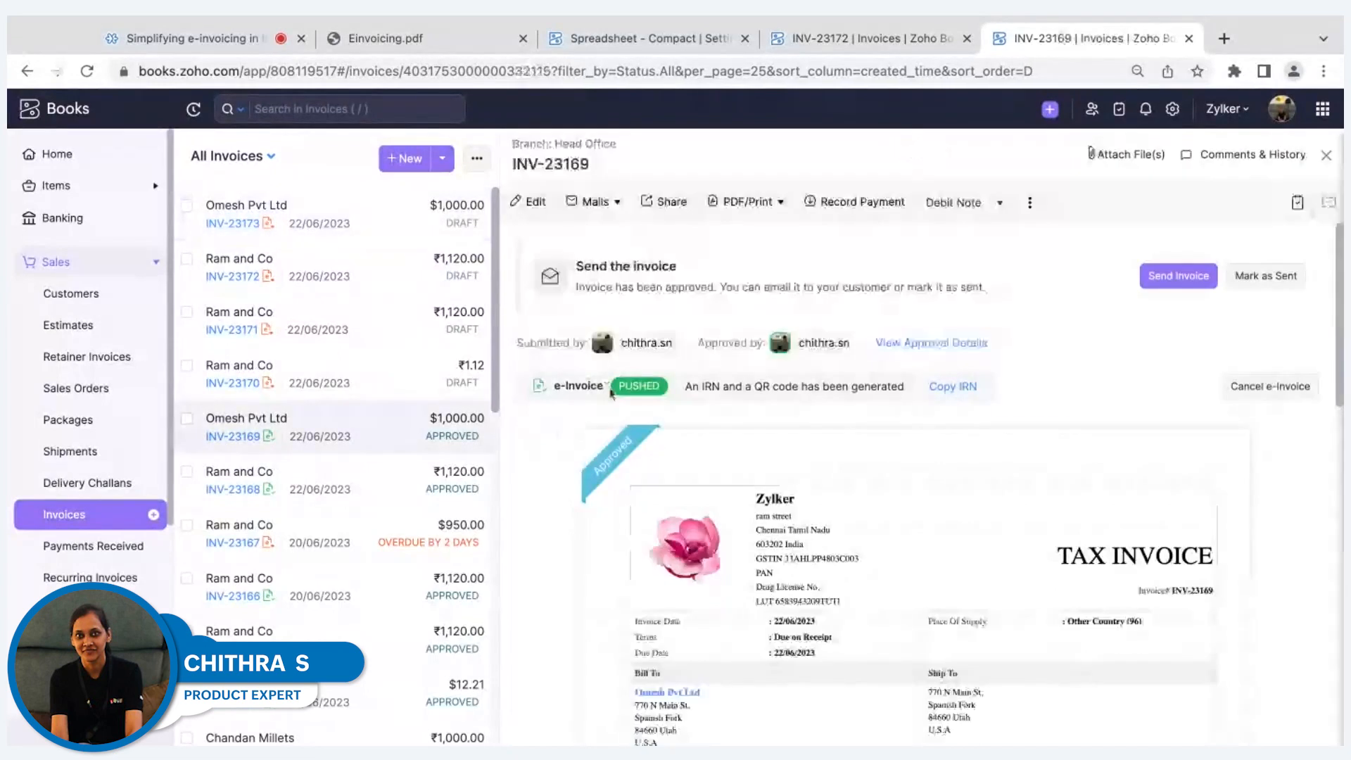
pyautogui.scroll(-7, 1086, 425)
pyautogui.scroll(-4, 1087, 426)
pyautogui.scroll(-2, 692, 505)
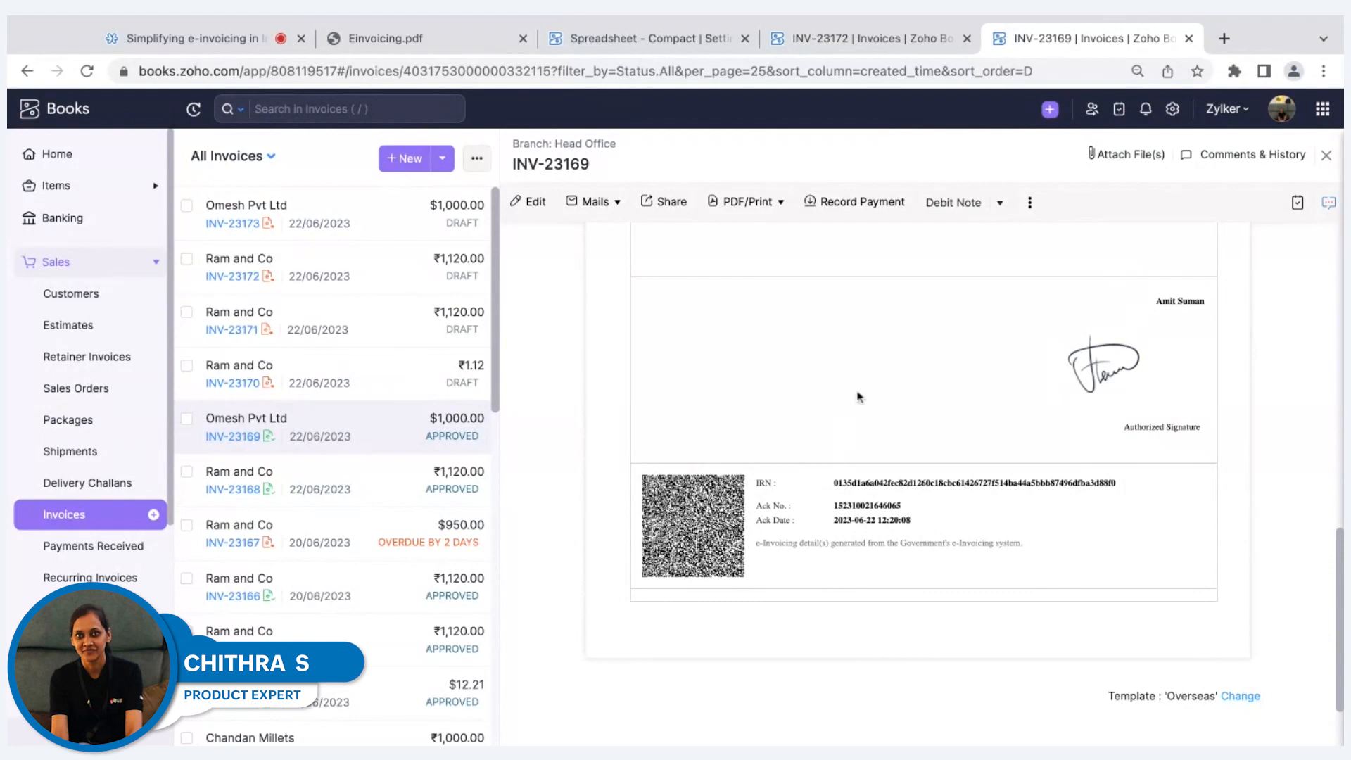
pyautogui.scroll(3, 856, 394)
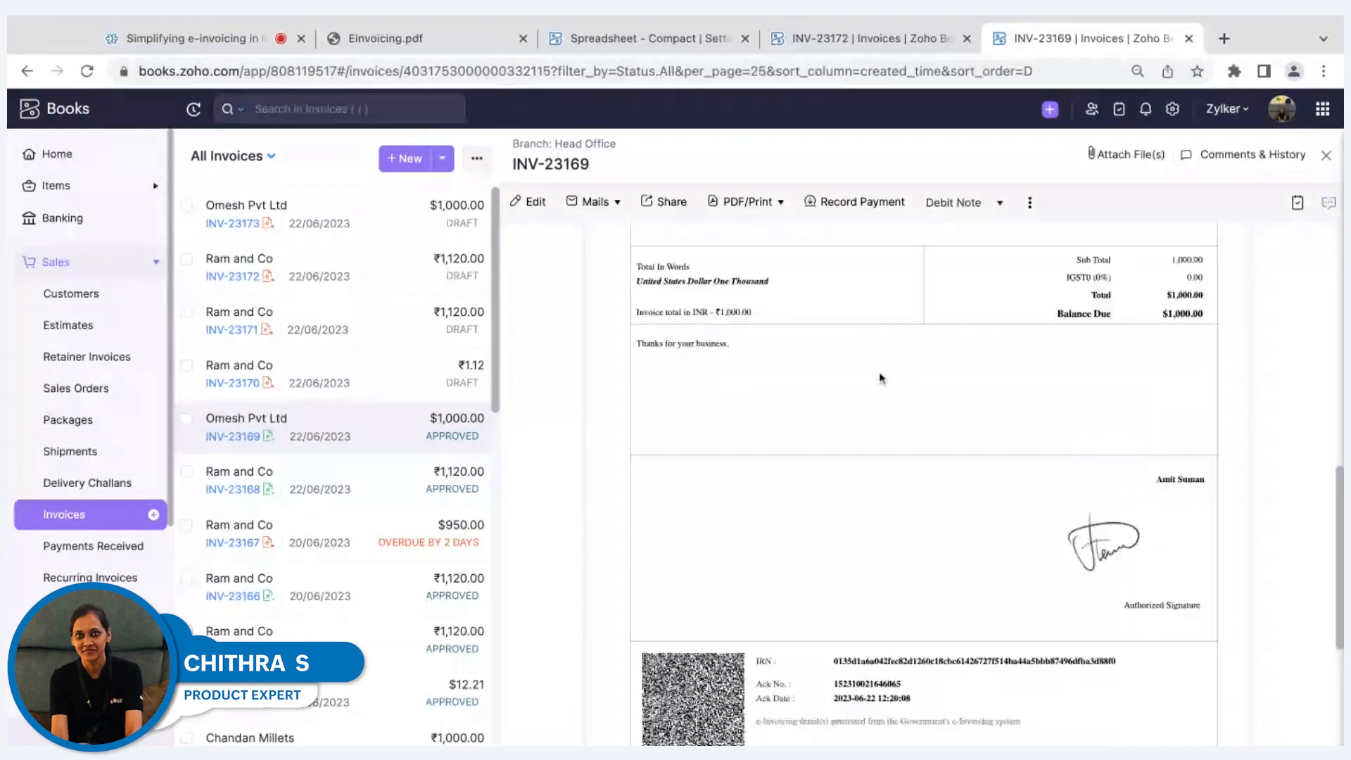
# Open the draft invoice INV-23173 and read the reason its push to the IRP failed.
pyautogui.scroll(5, 881, 378)
pyautogui.click(363, 223)
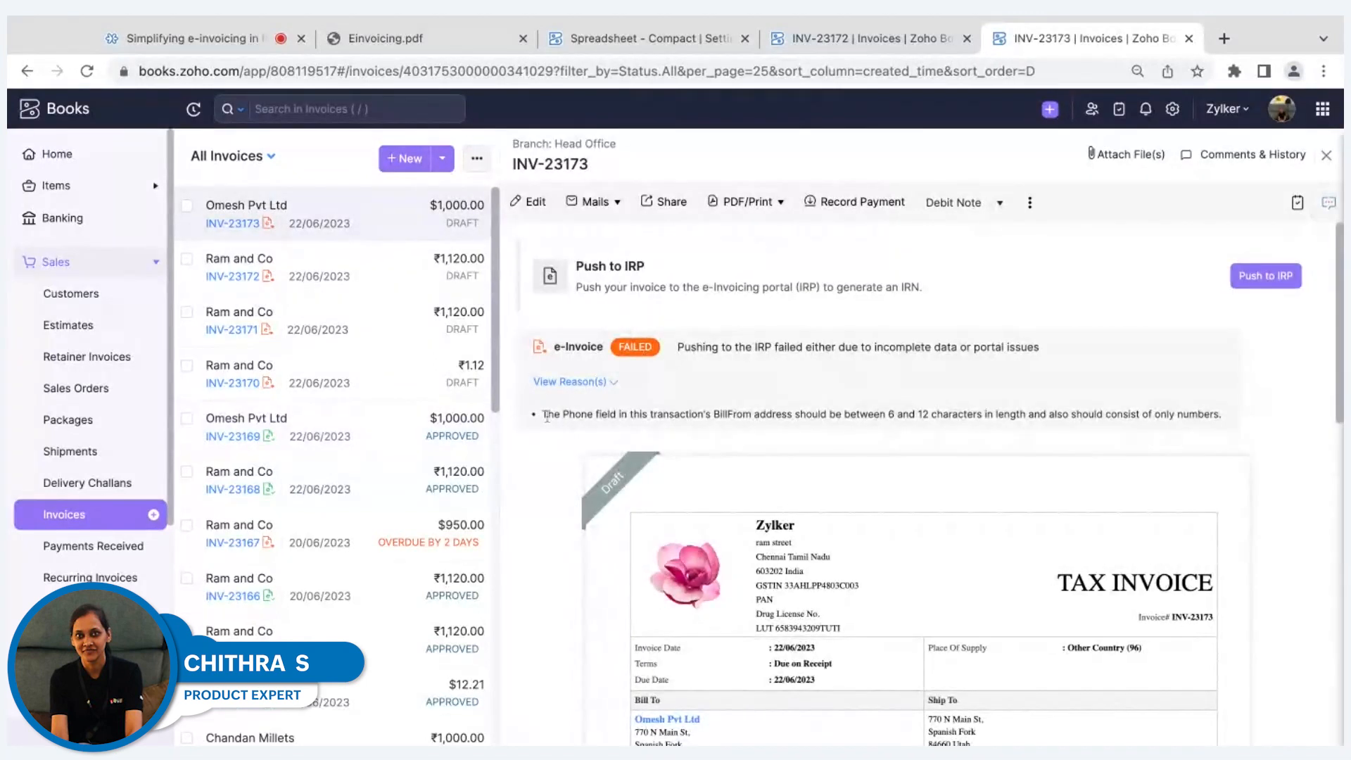
pyautogui.moveTo(544, 414); pyautogui.dragTo(761, 406)
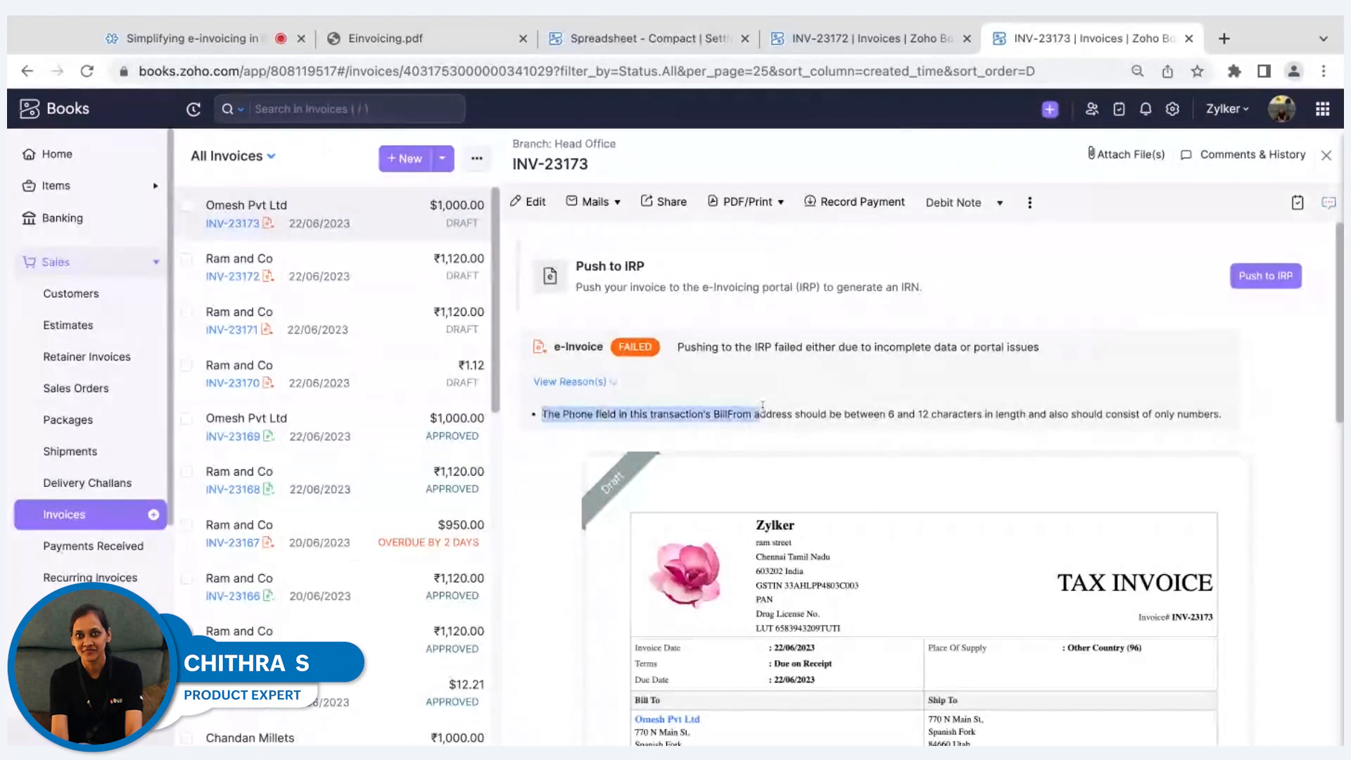
pyautogui.click(761, 406)
pyautogui.scroll(-1, 762, 406)
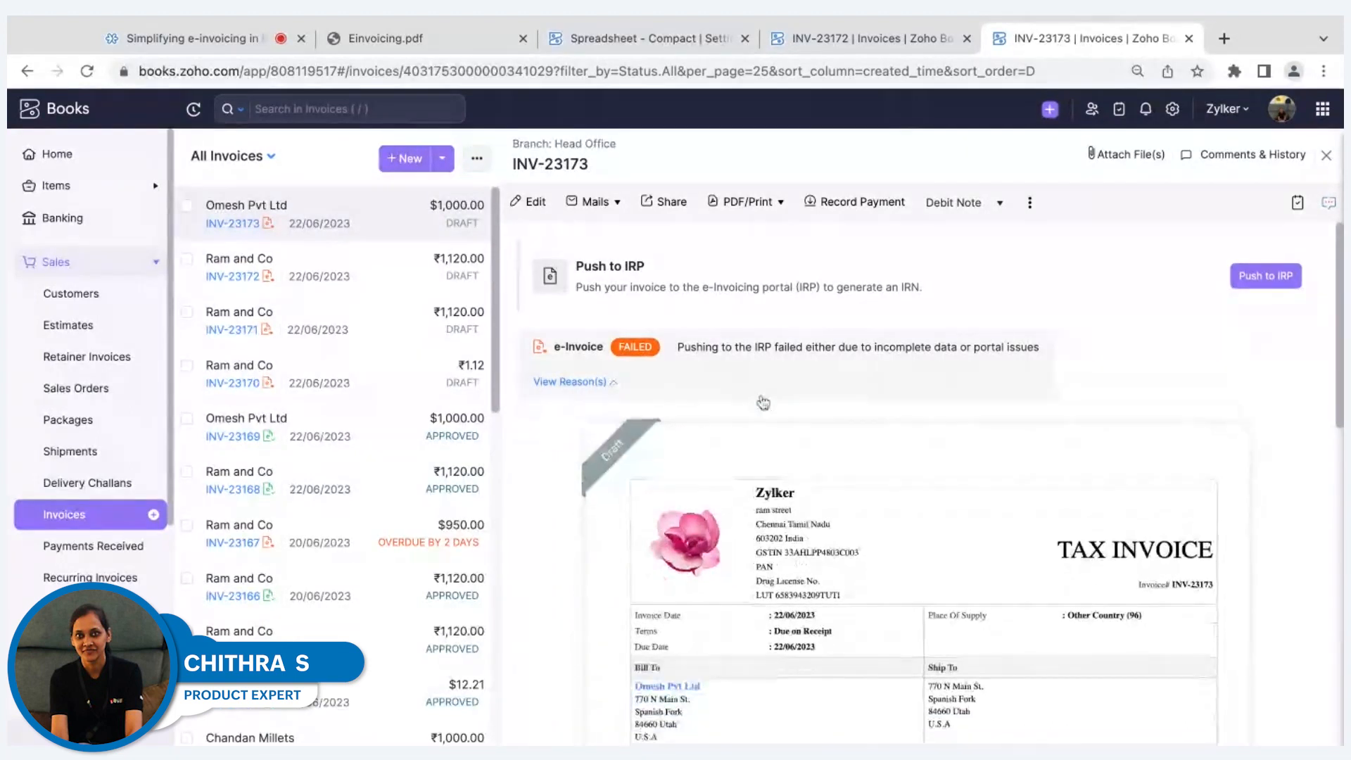
pyautogui.scroll(1, 752, 422)
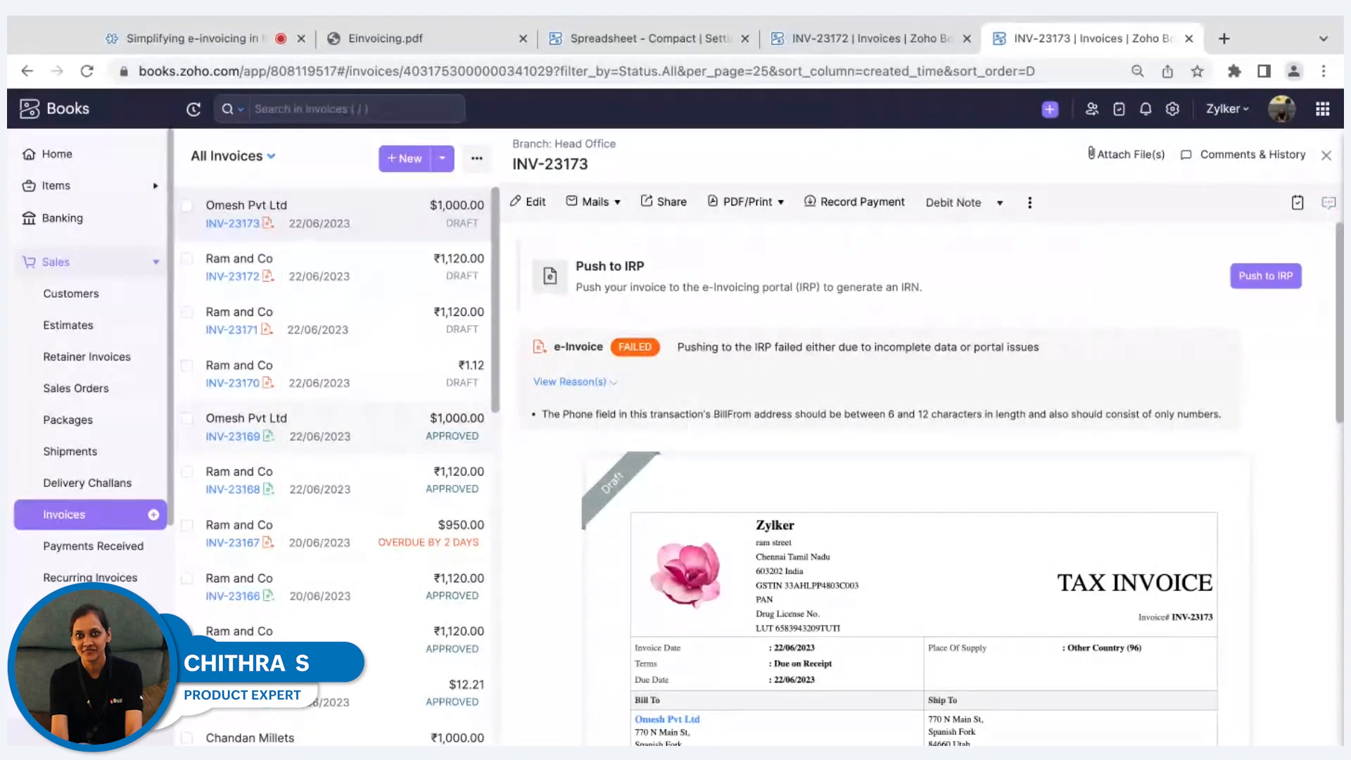
# Open the approved invoice INV-23169 and examine the reason and remarks fields required for cancelling its e-invoice.
pyautogui.click(344, 426)
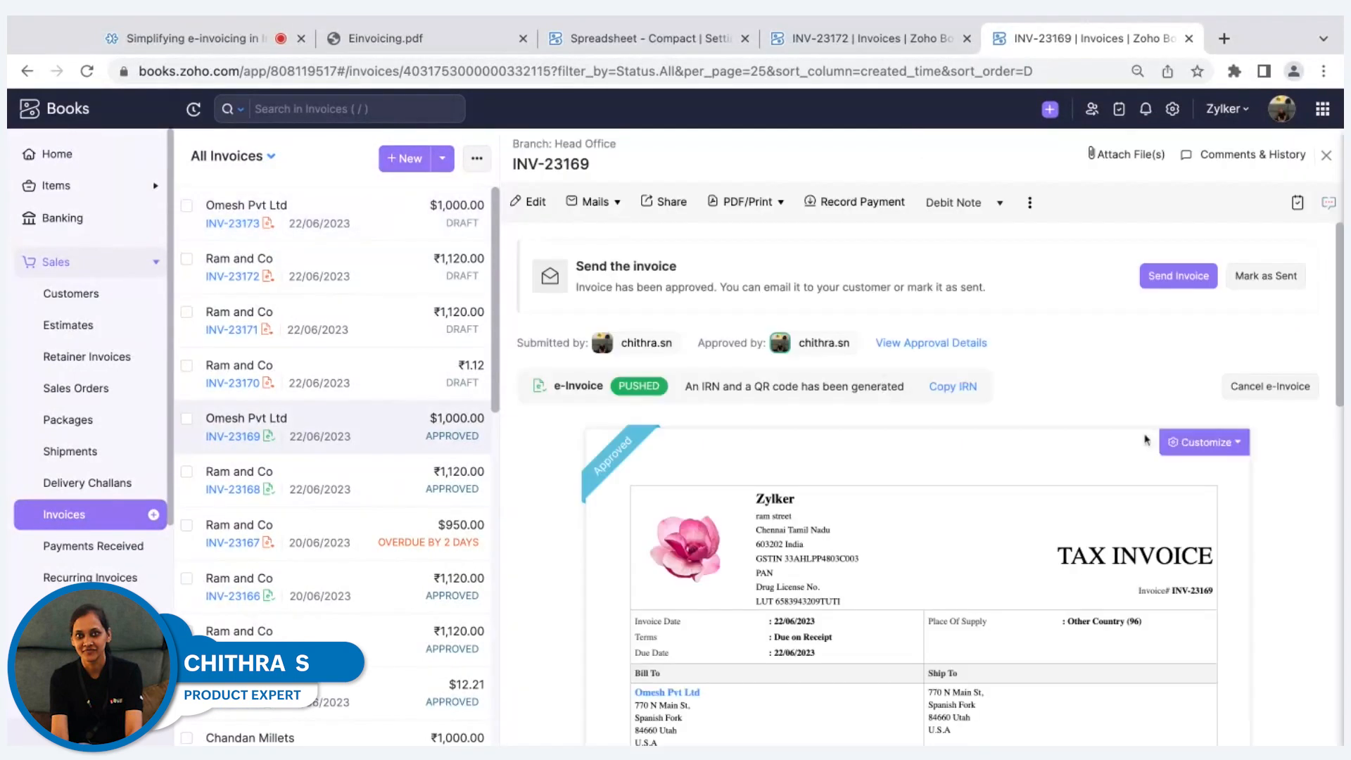
pyautogui.scroll(-1, 1275, 316)
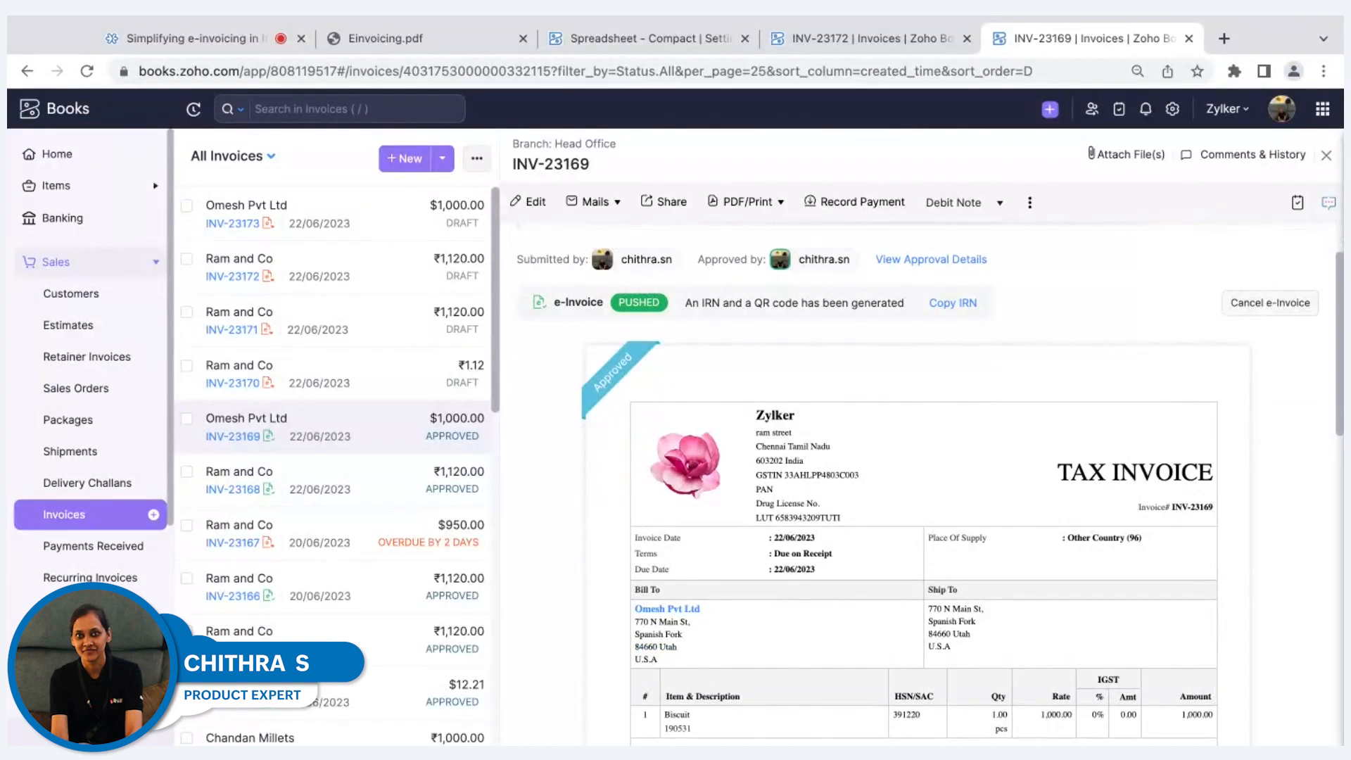
pyautogui.click(1269, 302)
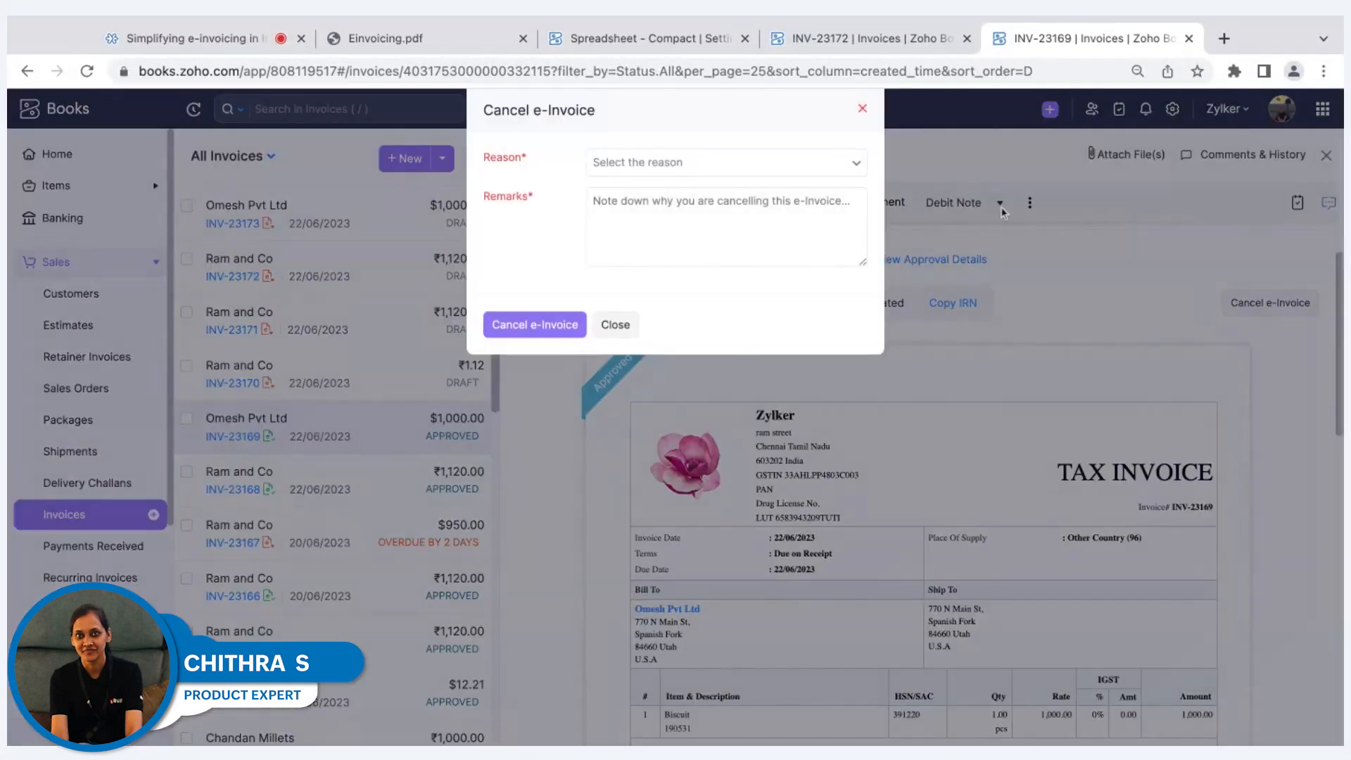
pyautogui.click(799, 163)
pyautogui.click(769, 164)
pyautogui.click(728, 205)
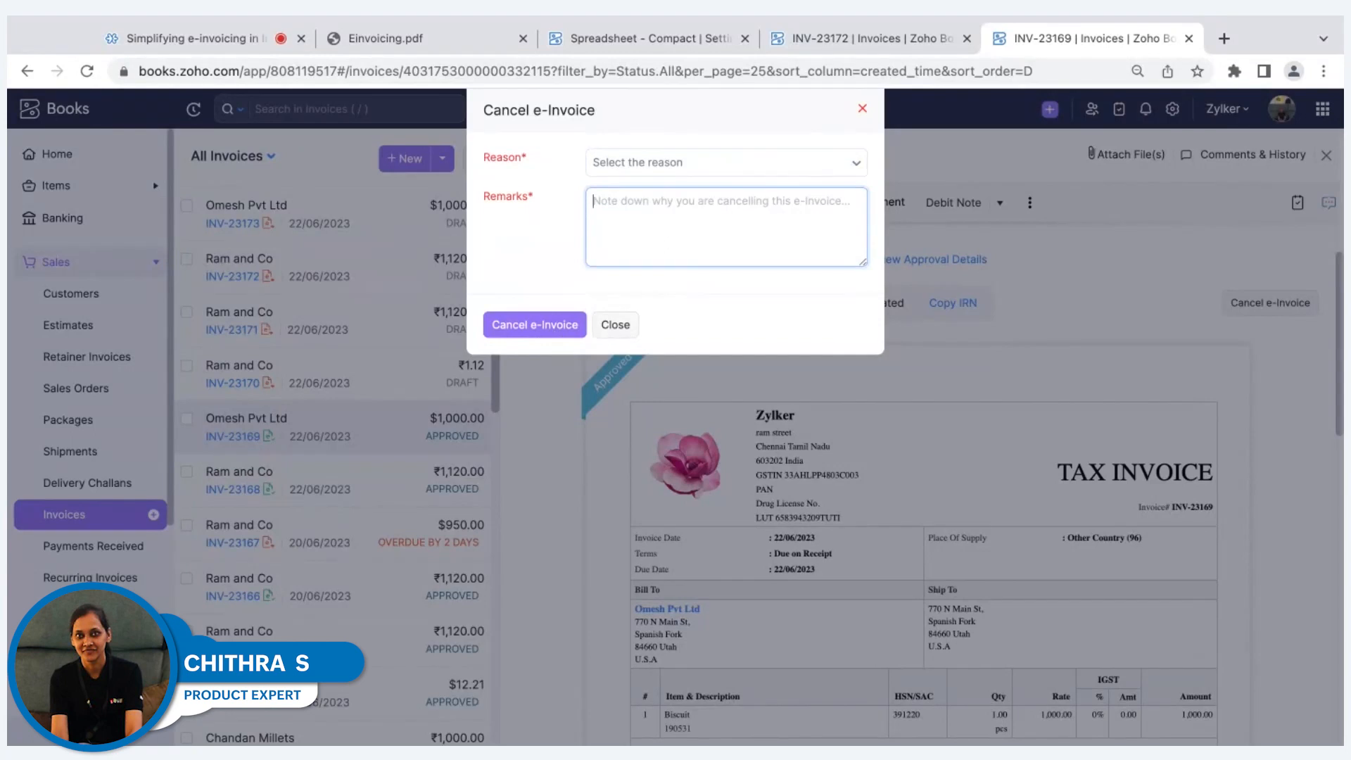
pyautogui.press('Escape')
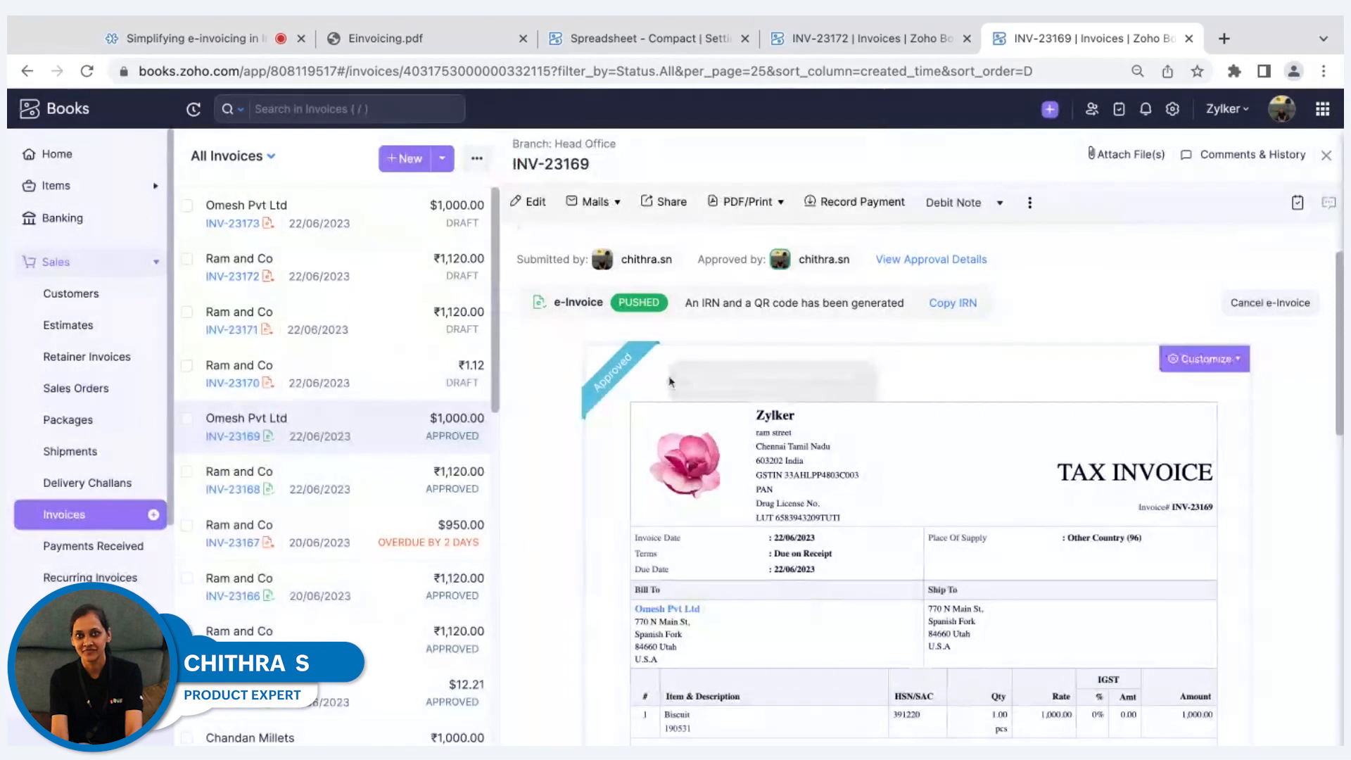
pyautogui.scroll(1, 931, 483)
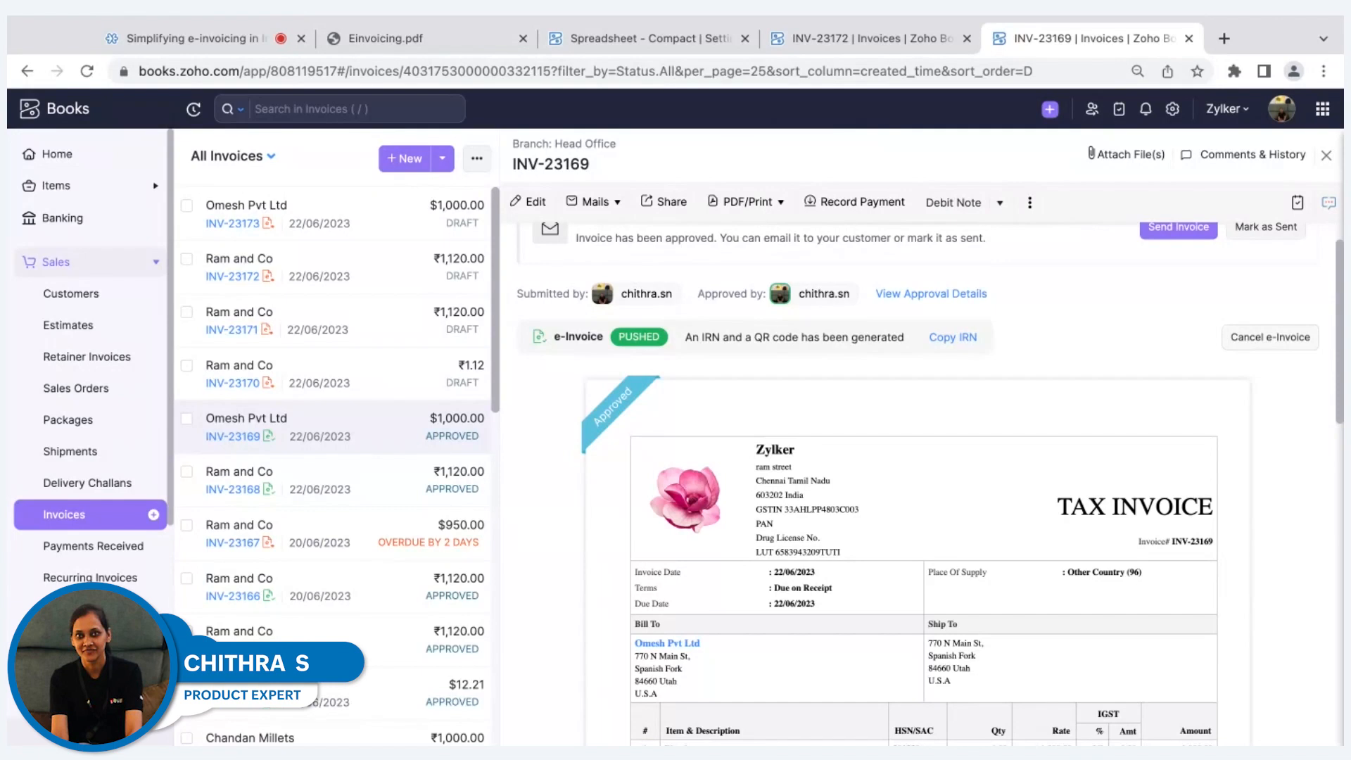
pyautogui.moveTo(1243, 394)
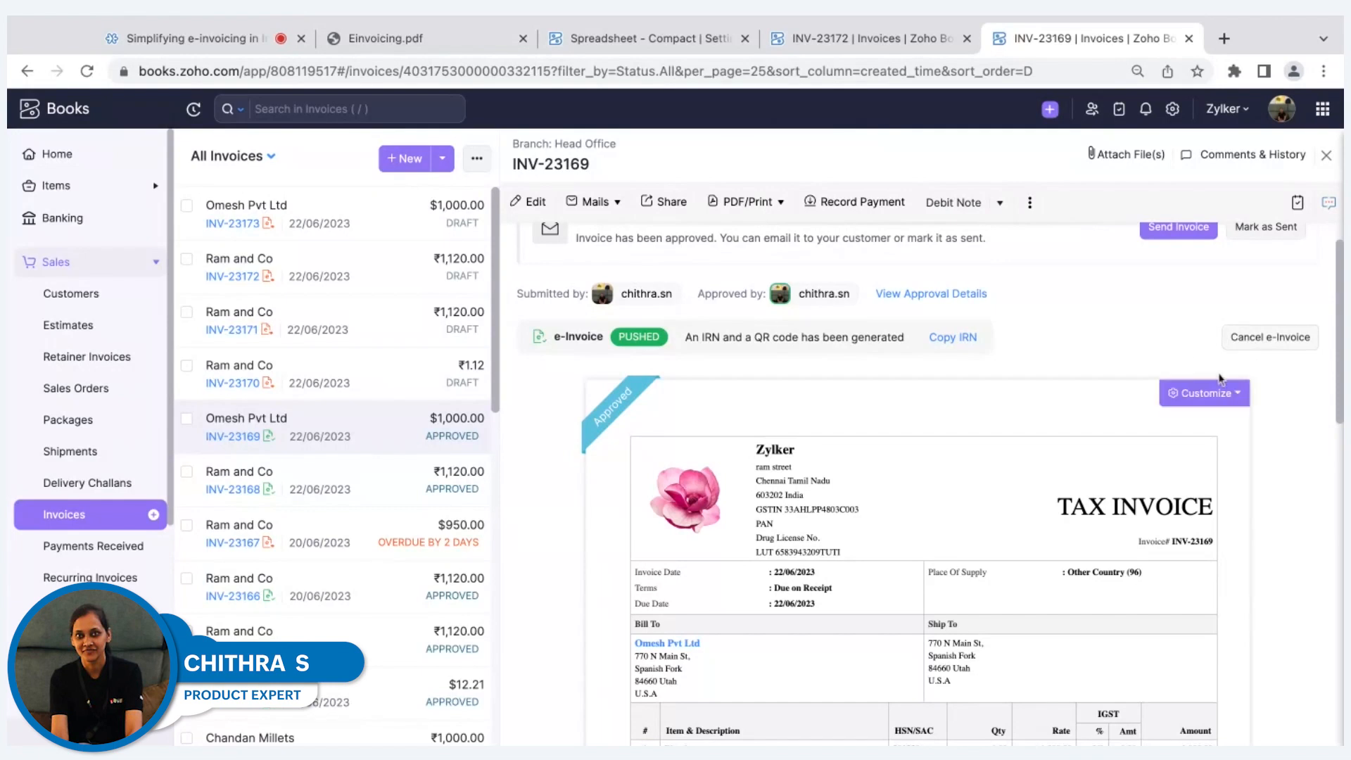
pyautogui.scroll(1, 1197, 363)
# Return to the full invoices list and filter it by the Yet-to-be pushed for e-Invoicing view.
pyautogui.click(1326, 155)
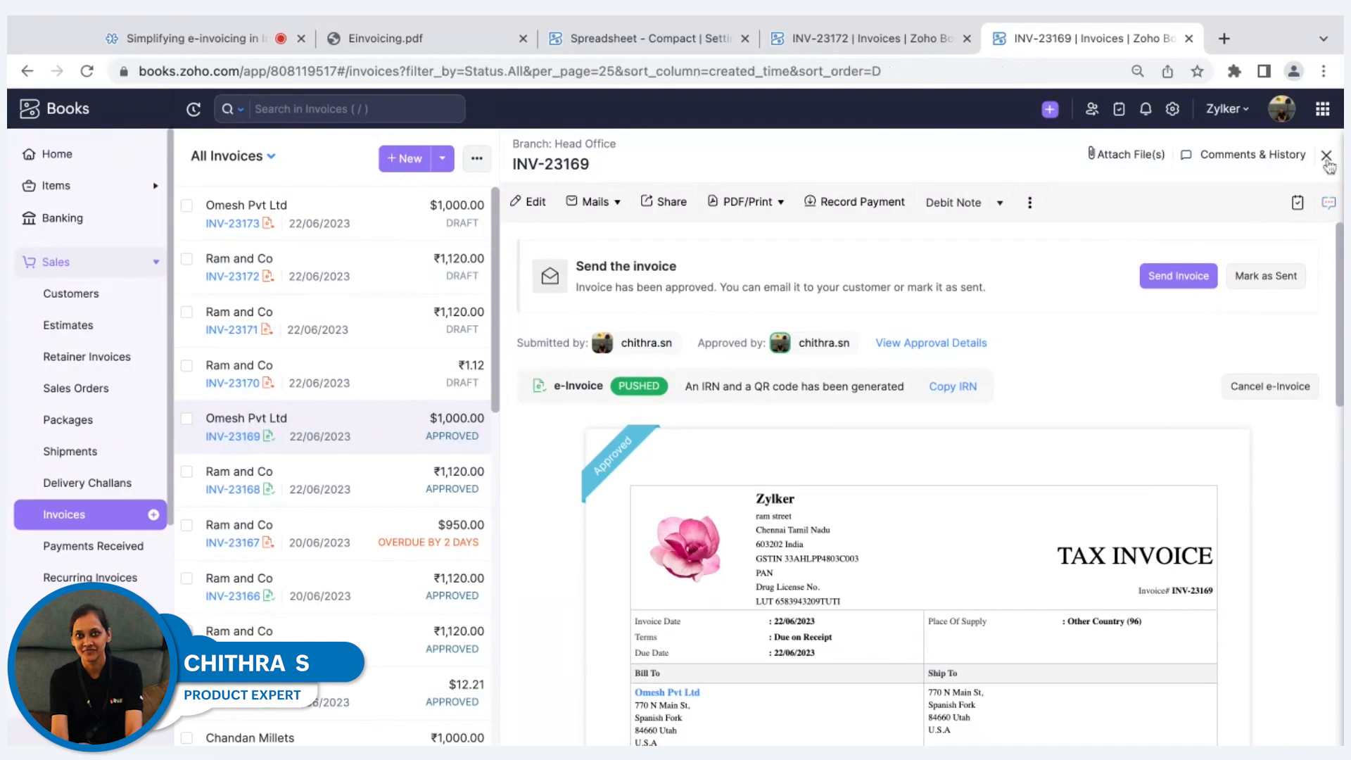
pyautogui.click(298, 160)
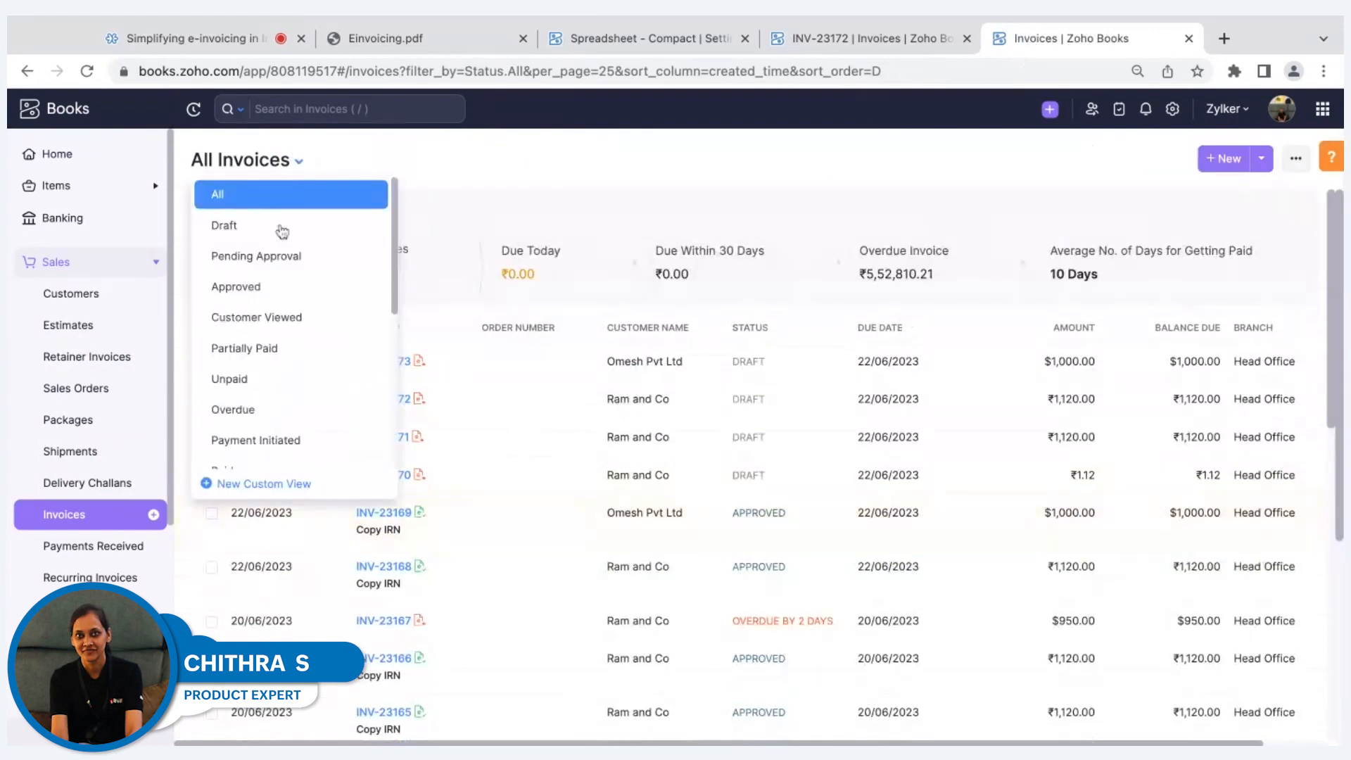
pyautogui.scroll(-5, 279, 312)
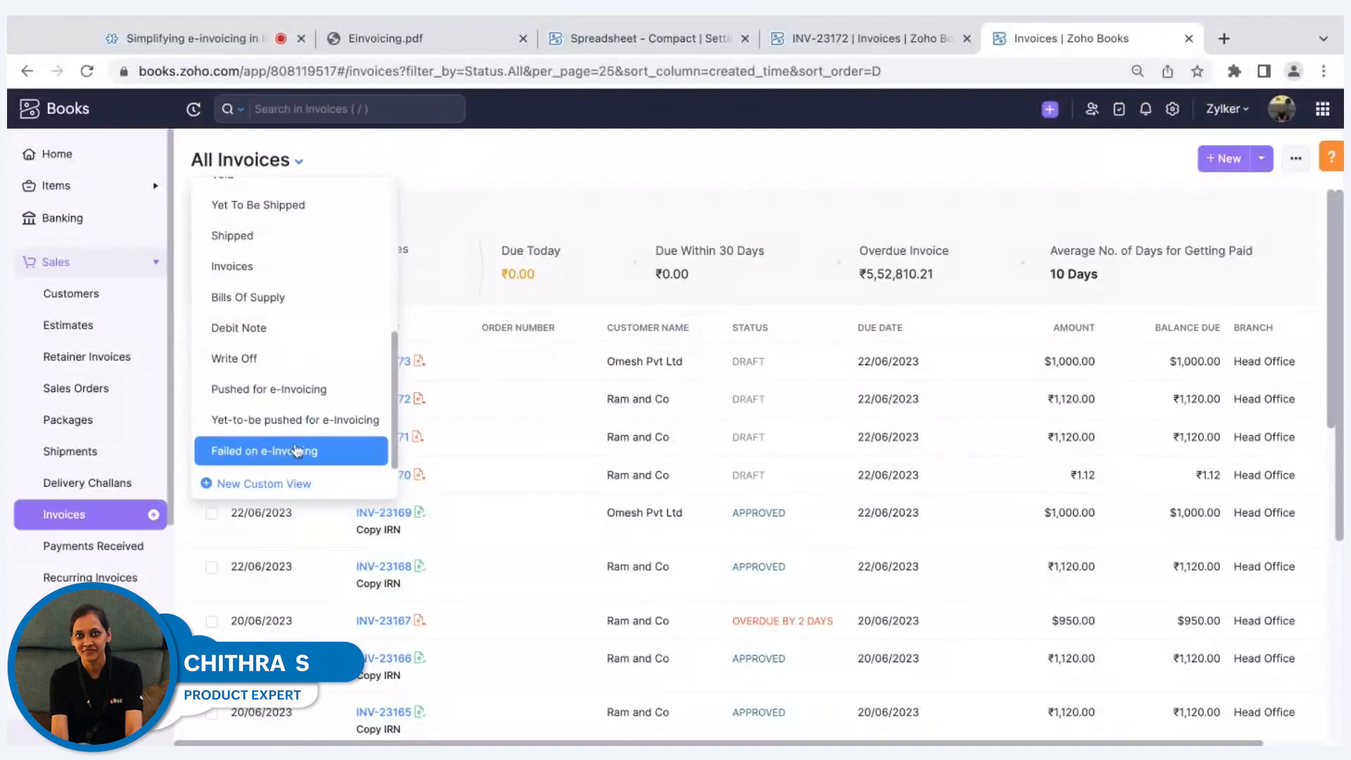
pyautogui.click(289, 420)
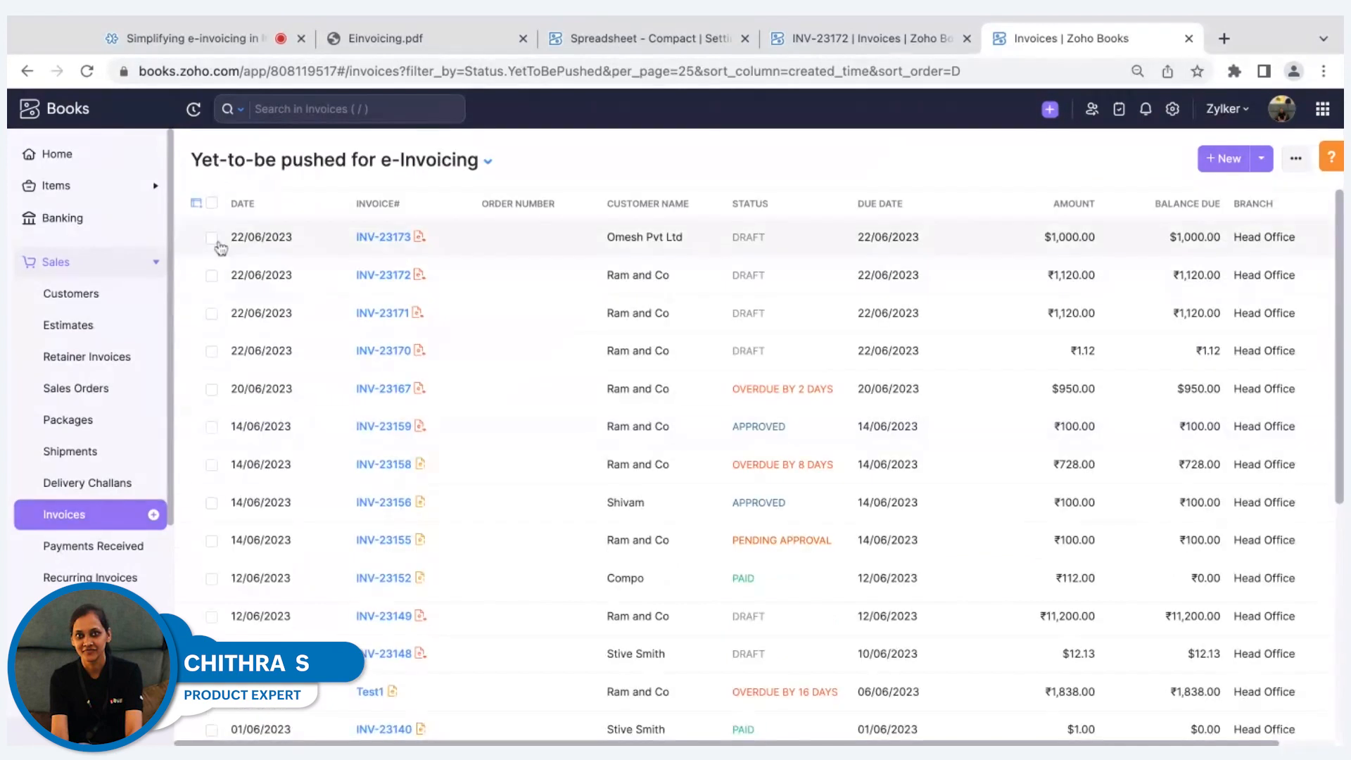
# Select invoices INV-23173, INV-23172 and INV-23171 and view the bulk options that include Push to IRP.
pyautogui.click(212, 238)
pyautogui.click(196, 268)
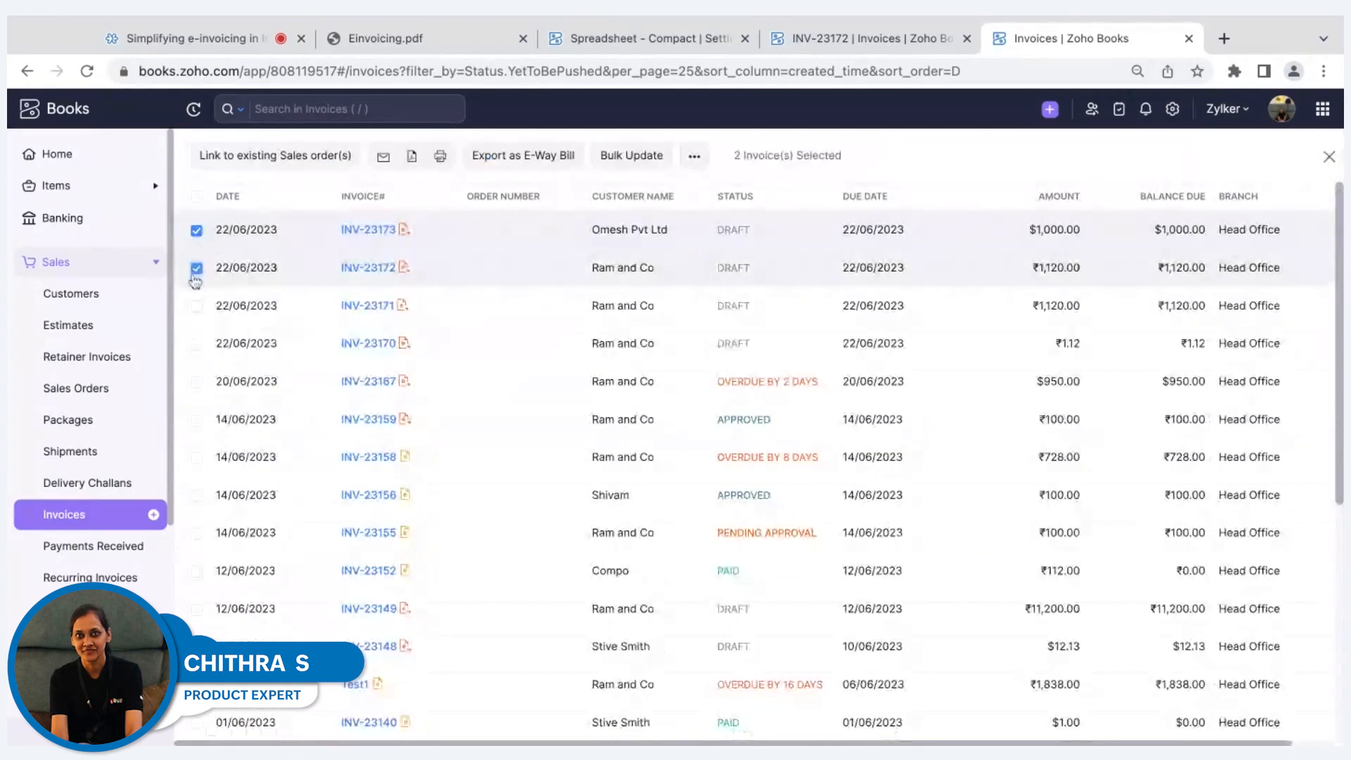
pyautogui.click(197, 306)
pyautogui.click(699, 160)
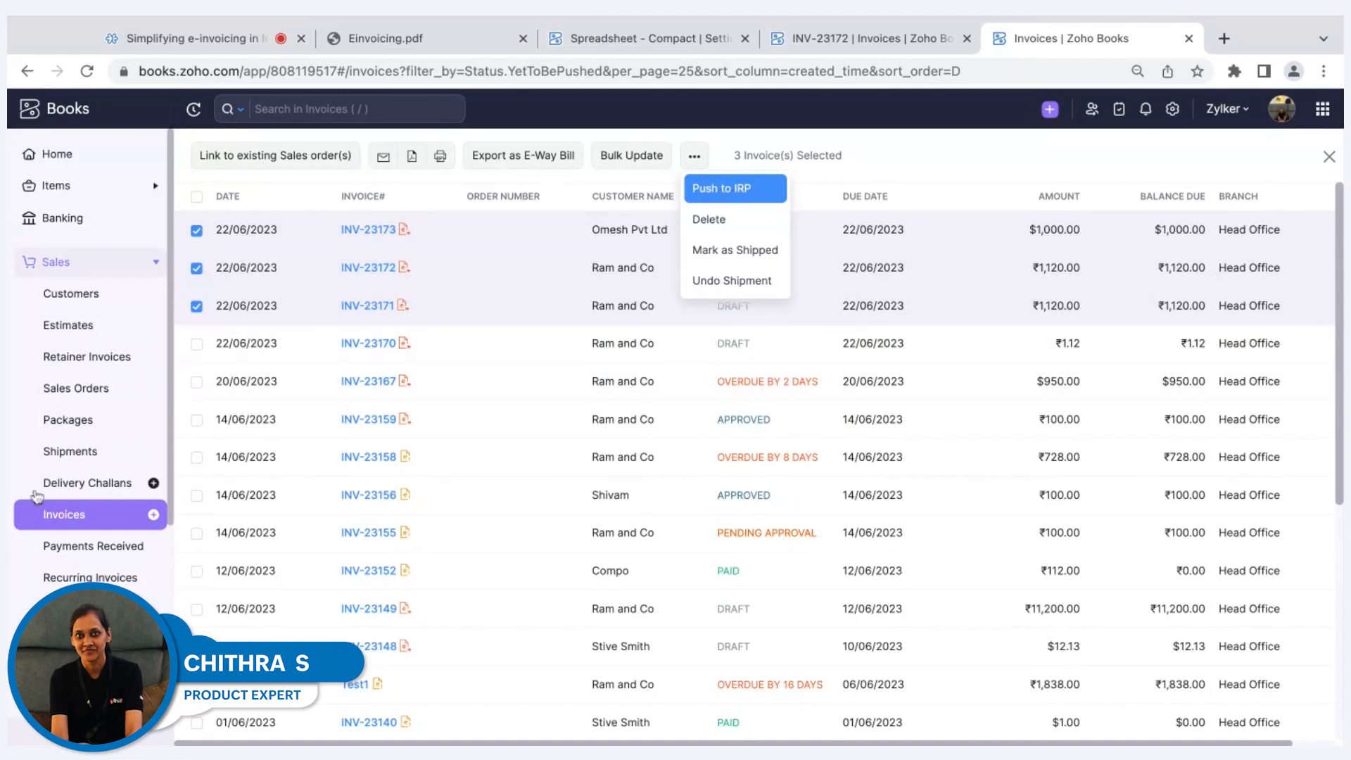
pyautogui.click(870, 129)
# Open the sales credit notes list and view all credit notes.
pyautogui.scroll(-3, 117, 329)
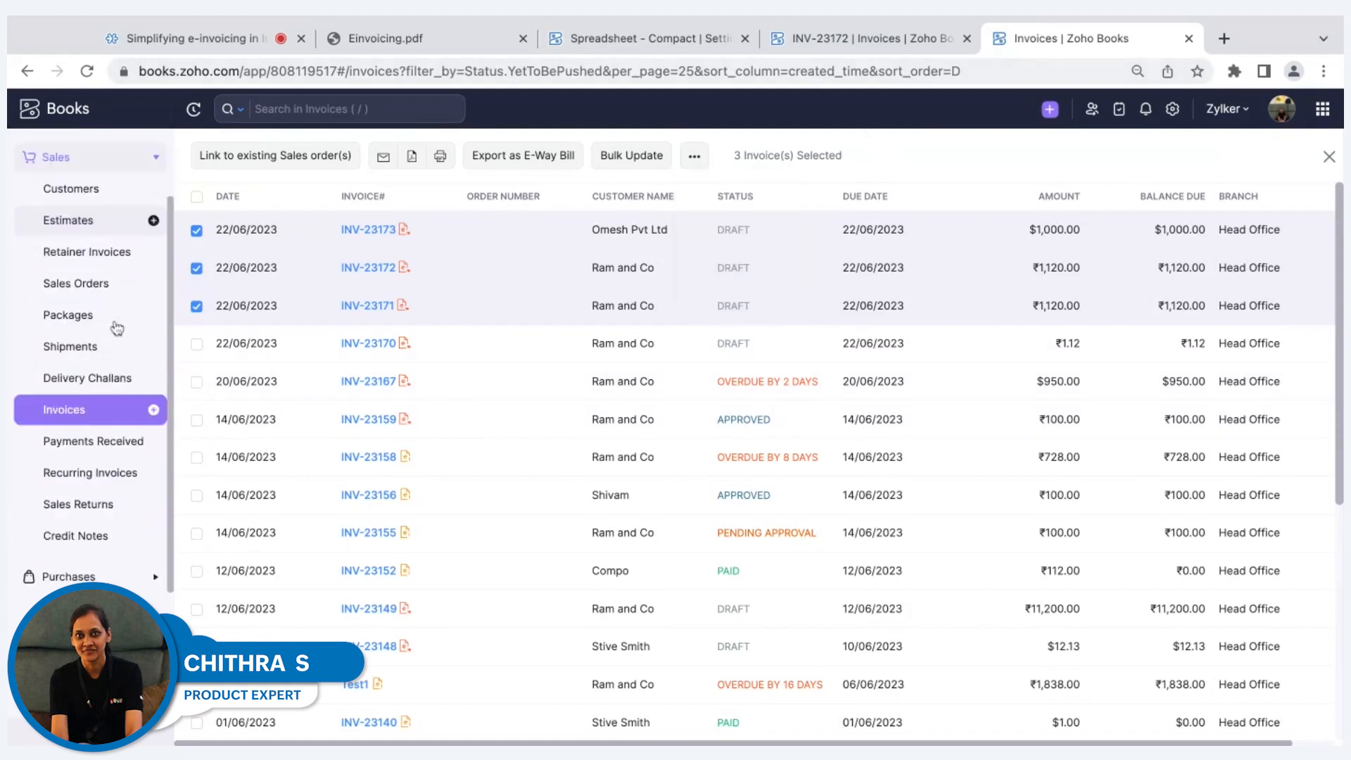
pyautogui.click(58, 535)
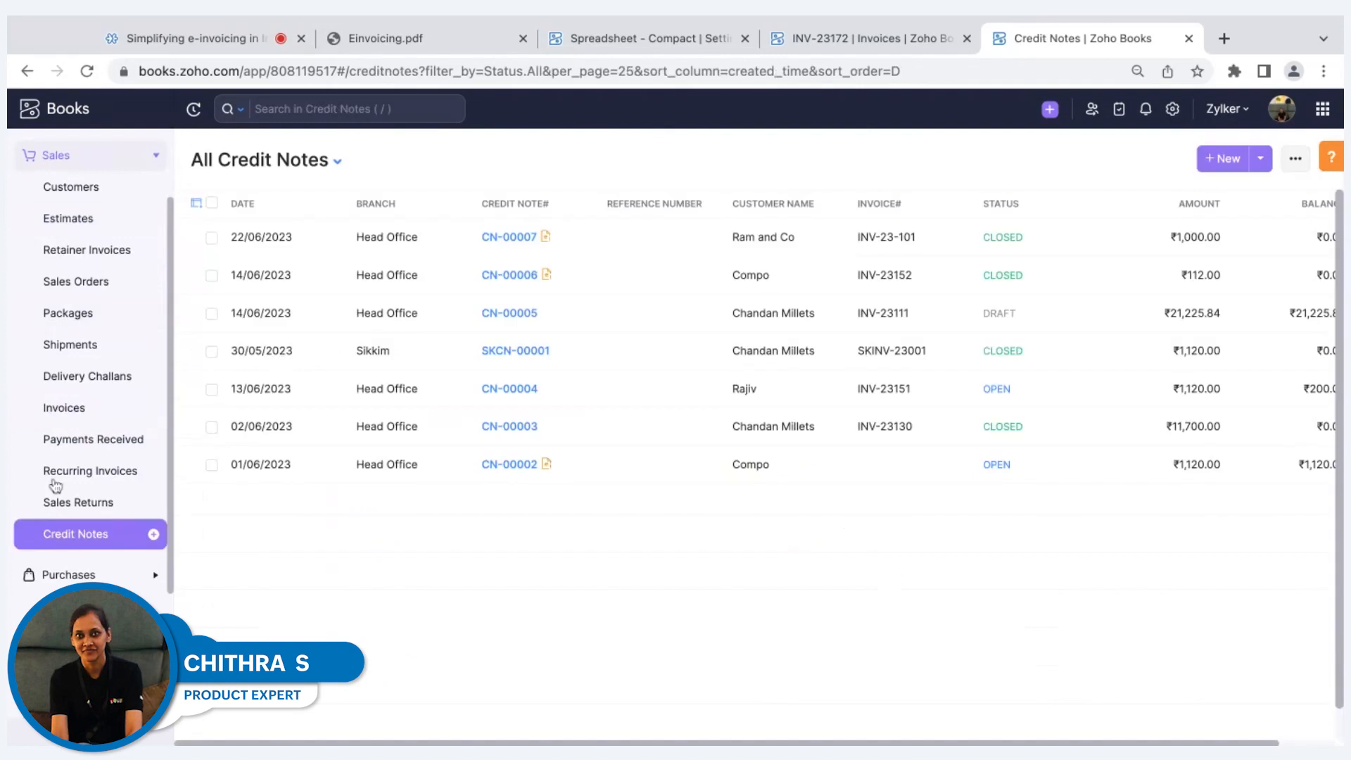
pyautogui.scroll(3, 81, 443)
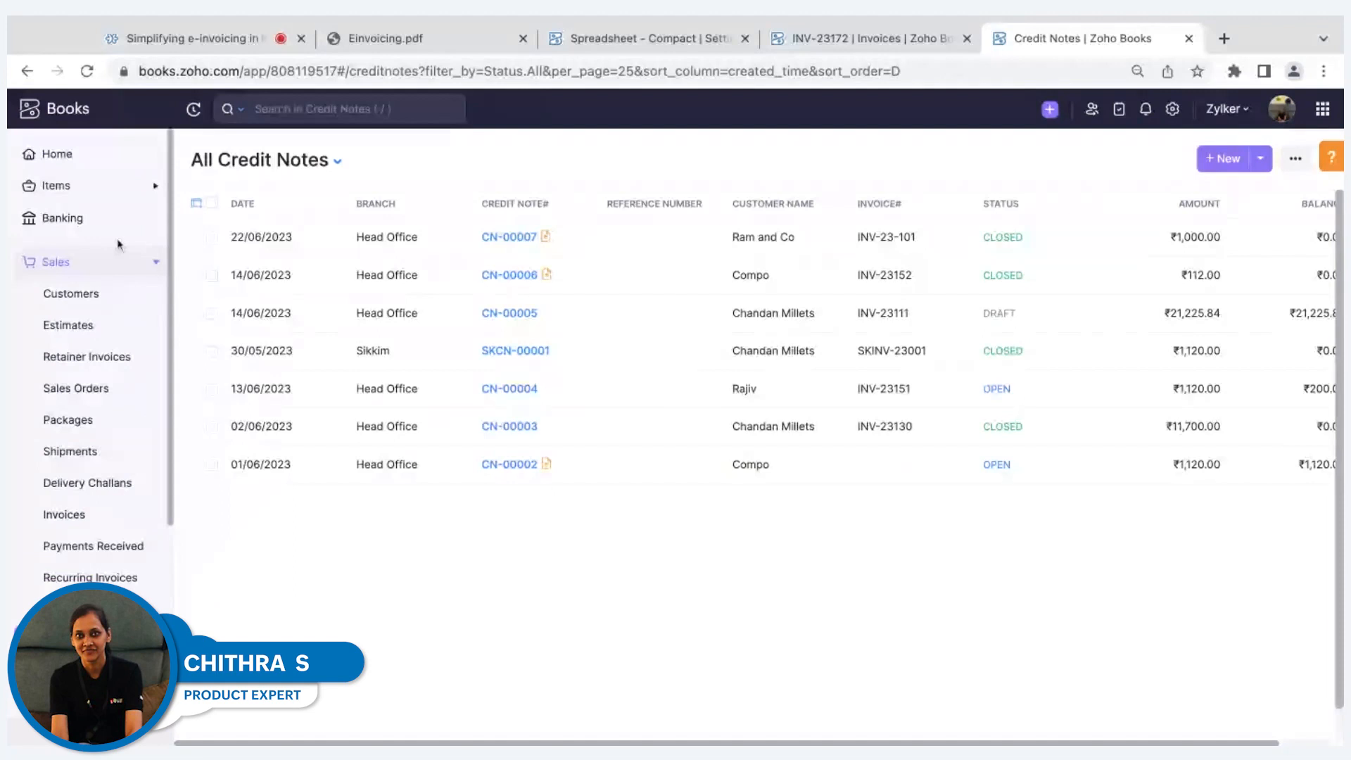
pyautogui.click(82, 275)
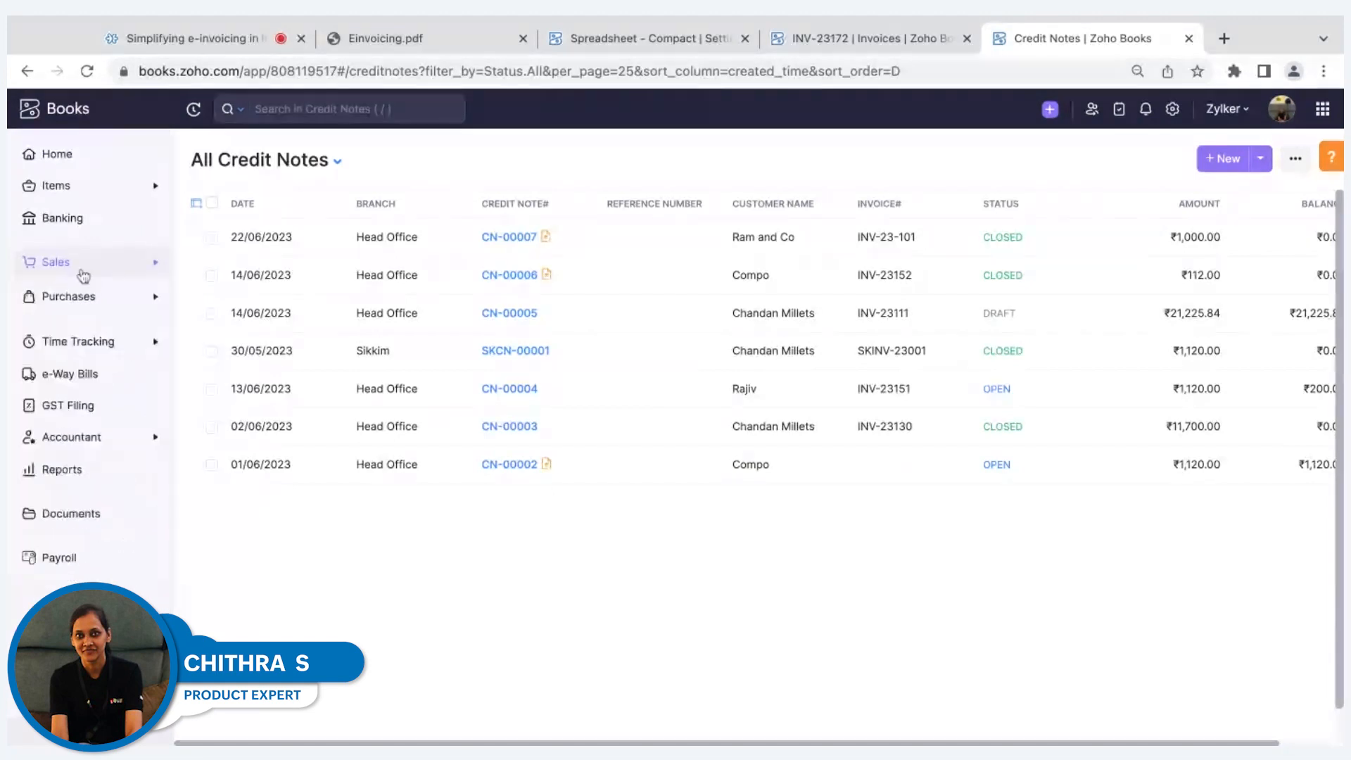
pyautogui.click(83, 267)
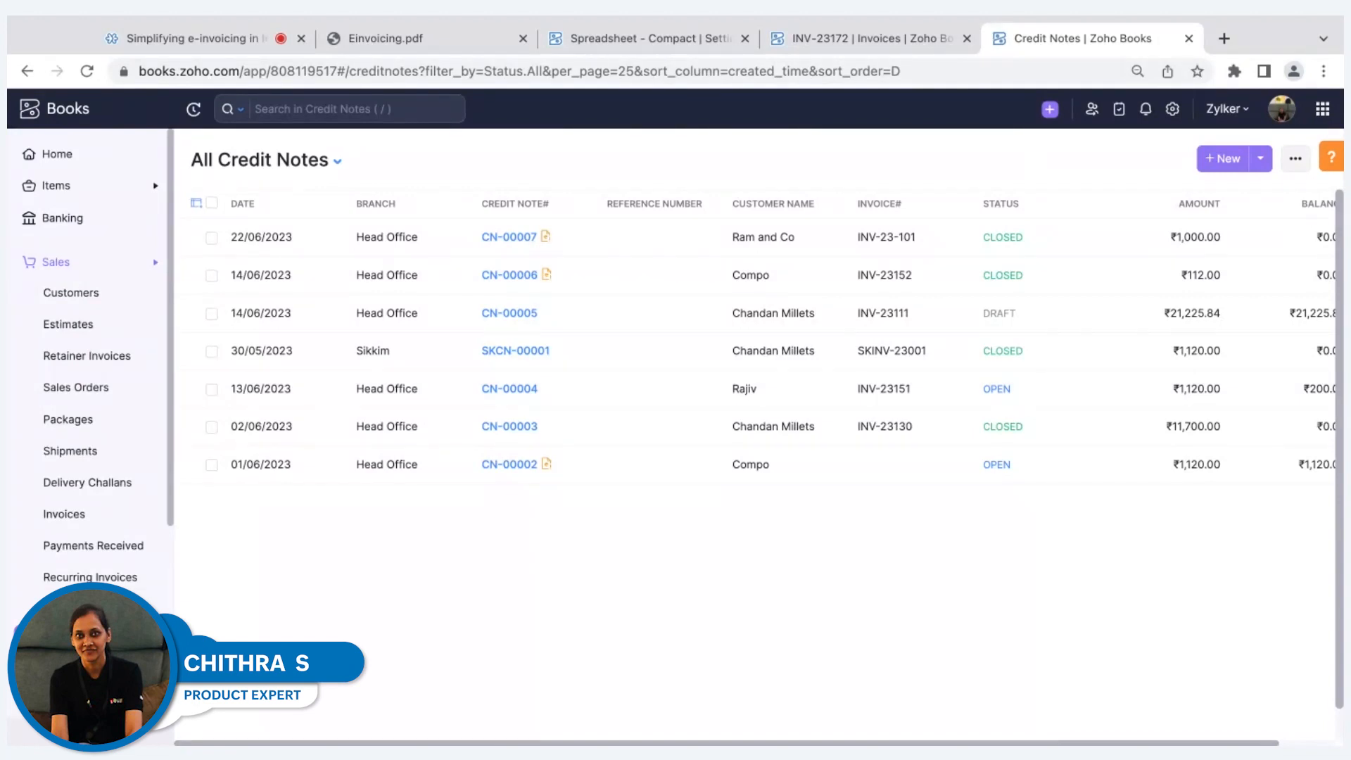
# Start a new user role in the settings and enable its e-Invoicing permission Push and Cancel Transactions.
pyautogui.click(1169, 113)
pyautogui.click(1086, 278)
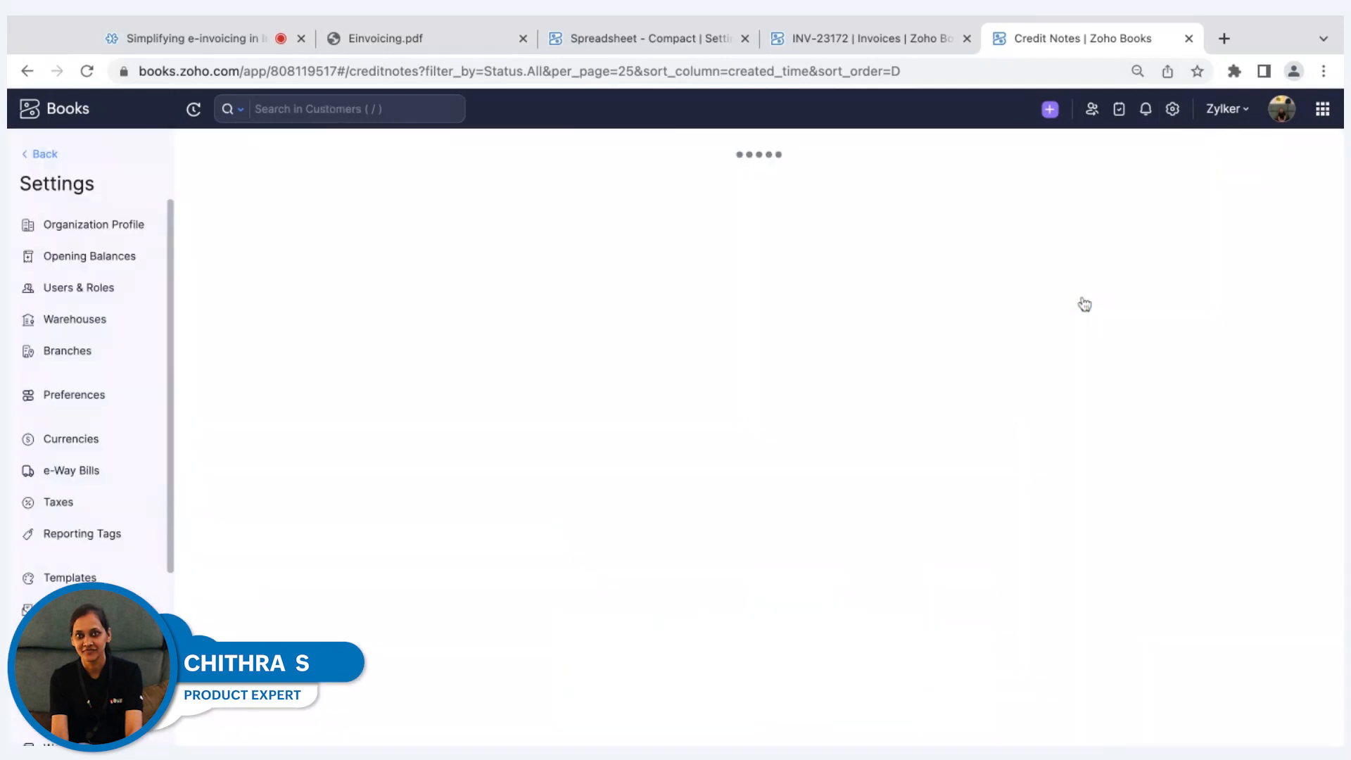
pyautogui.click(299, 167)
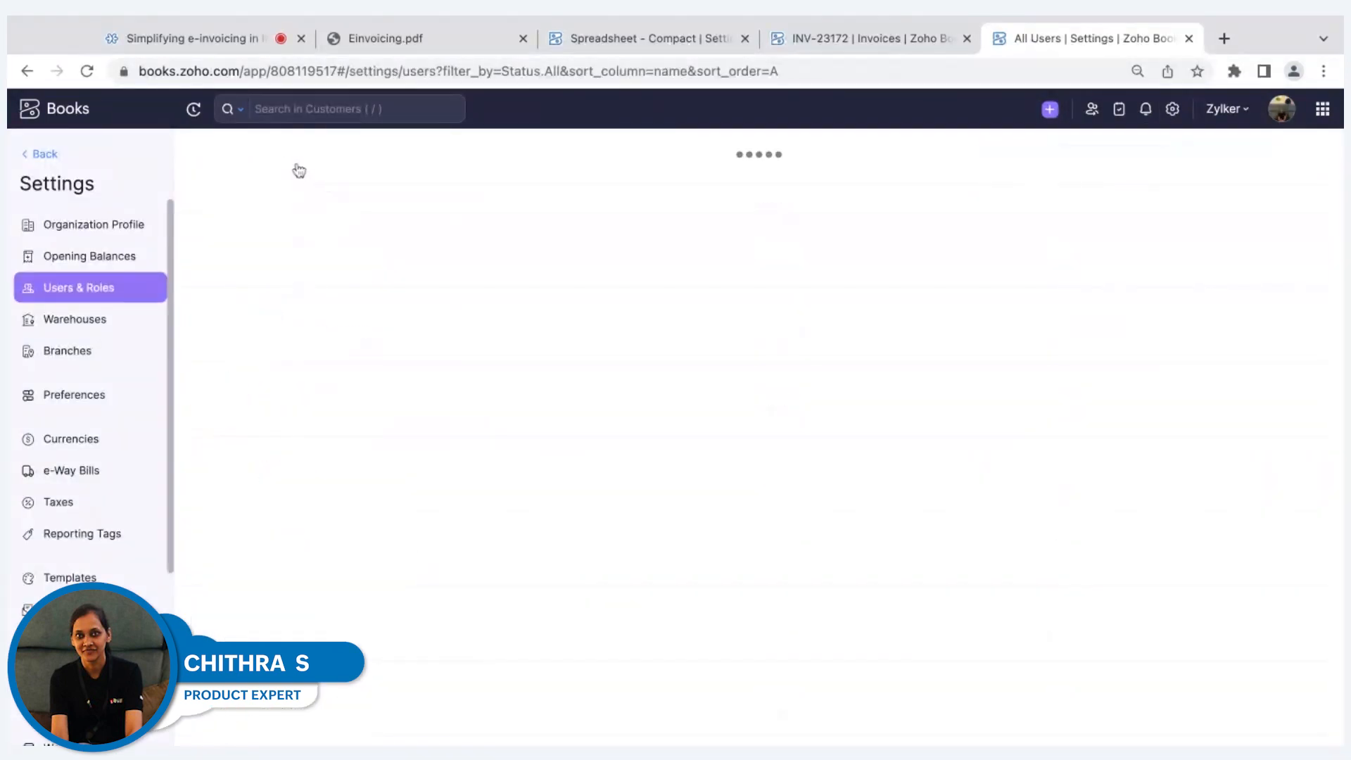
pyautogui.click(1274, 161)
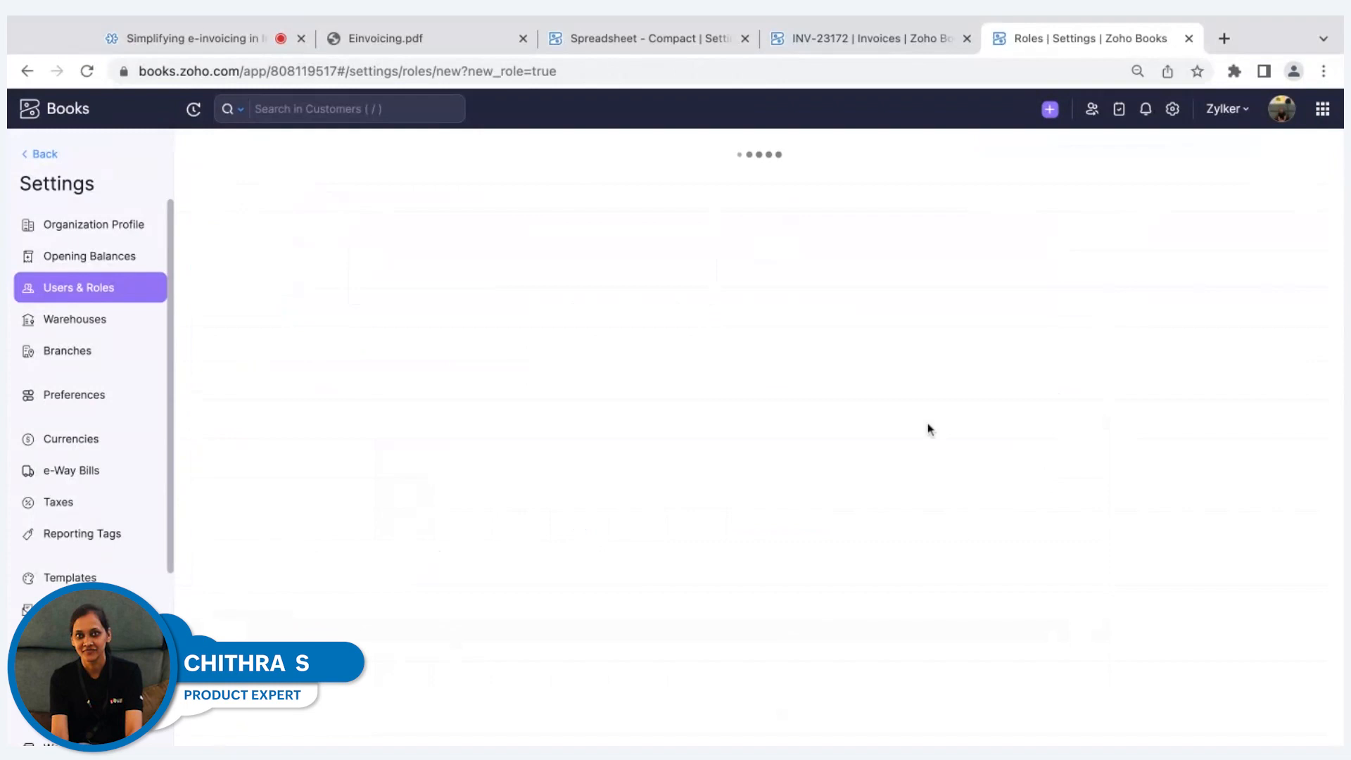
pyautogui.scroll(-20, 797, 378)
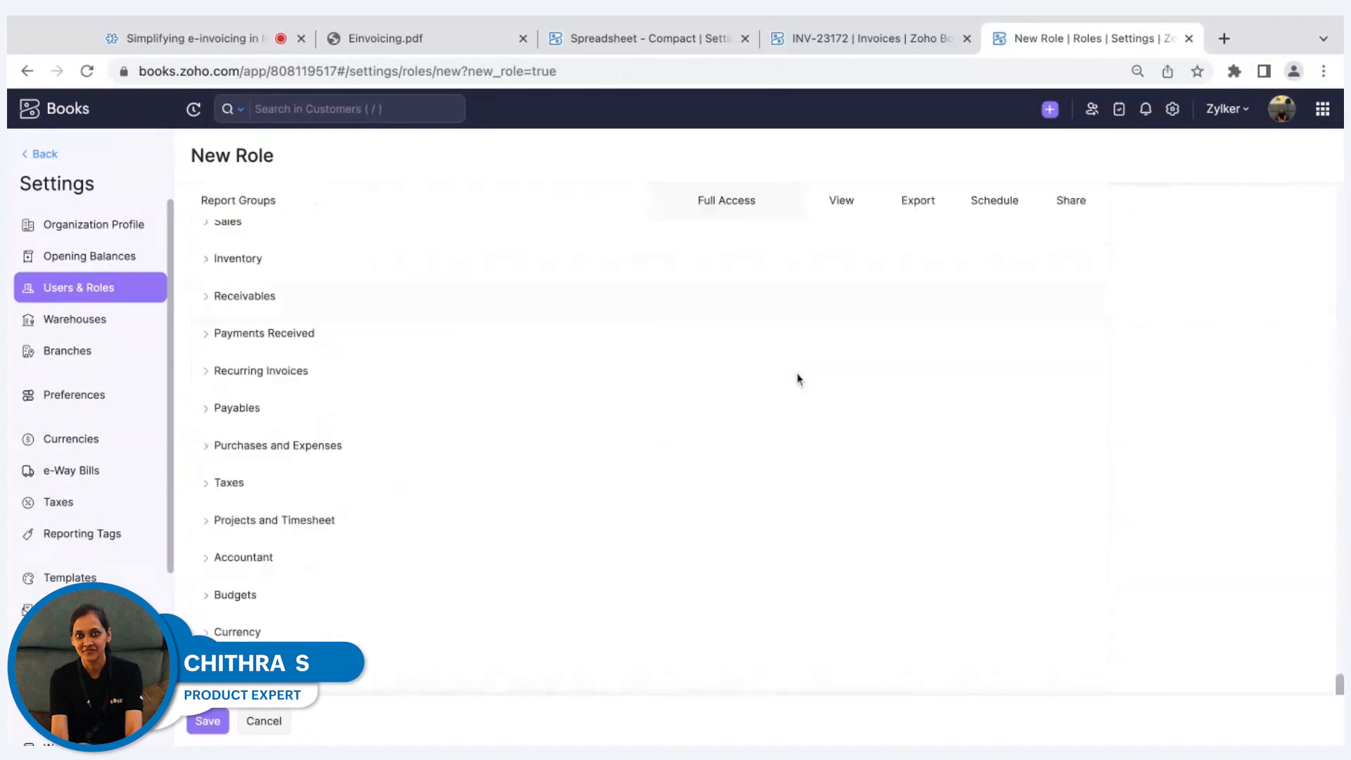
pyautogui.scroll(2, 797, 377)
pyautogui.click(322, 533)
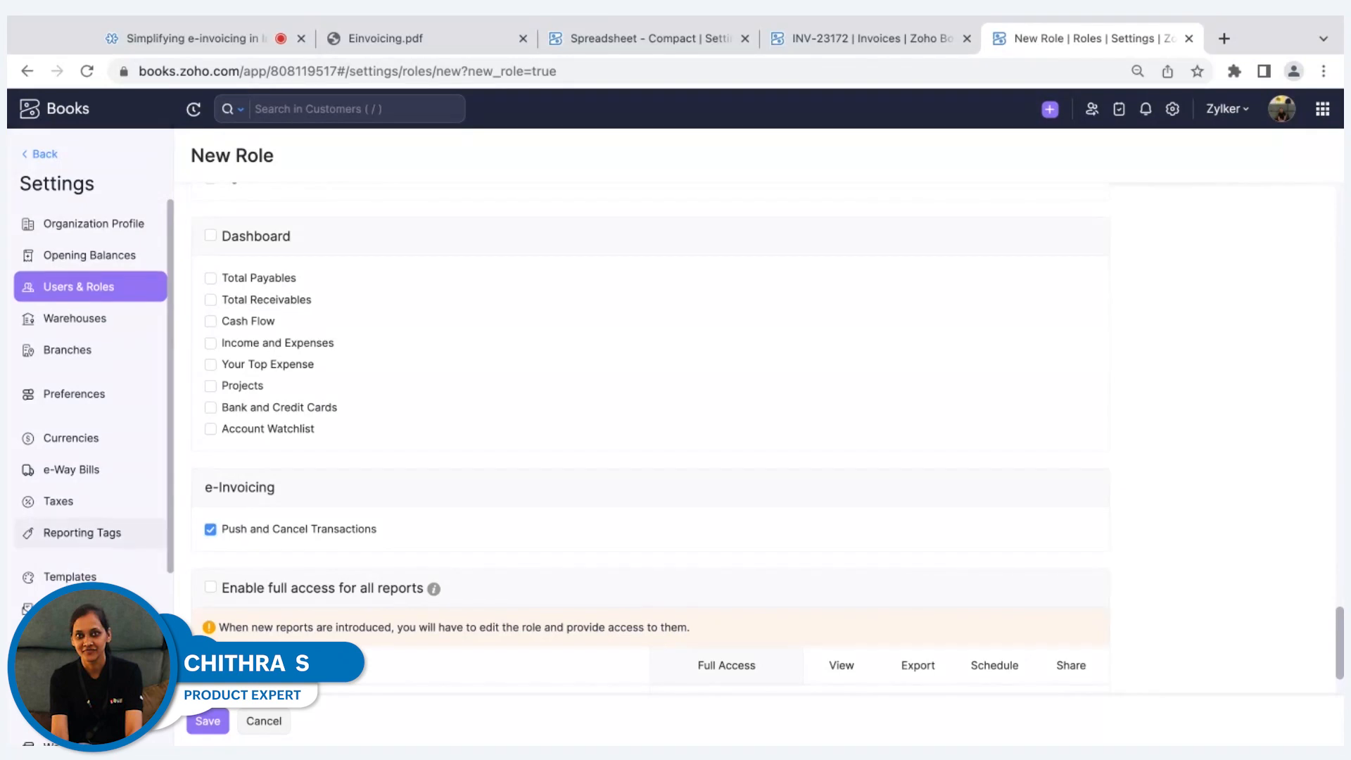
# Open the Recurring Invoices preferences and choose the Create, Push, and Send Invoices option.
pyautogui.scroll(-2, 113, 362)
pyautogui.click(102, 321)
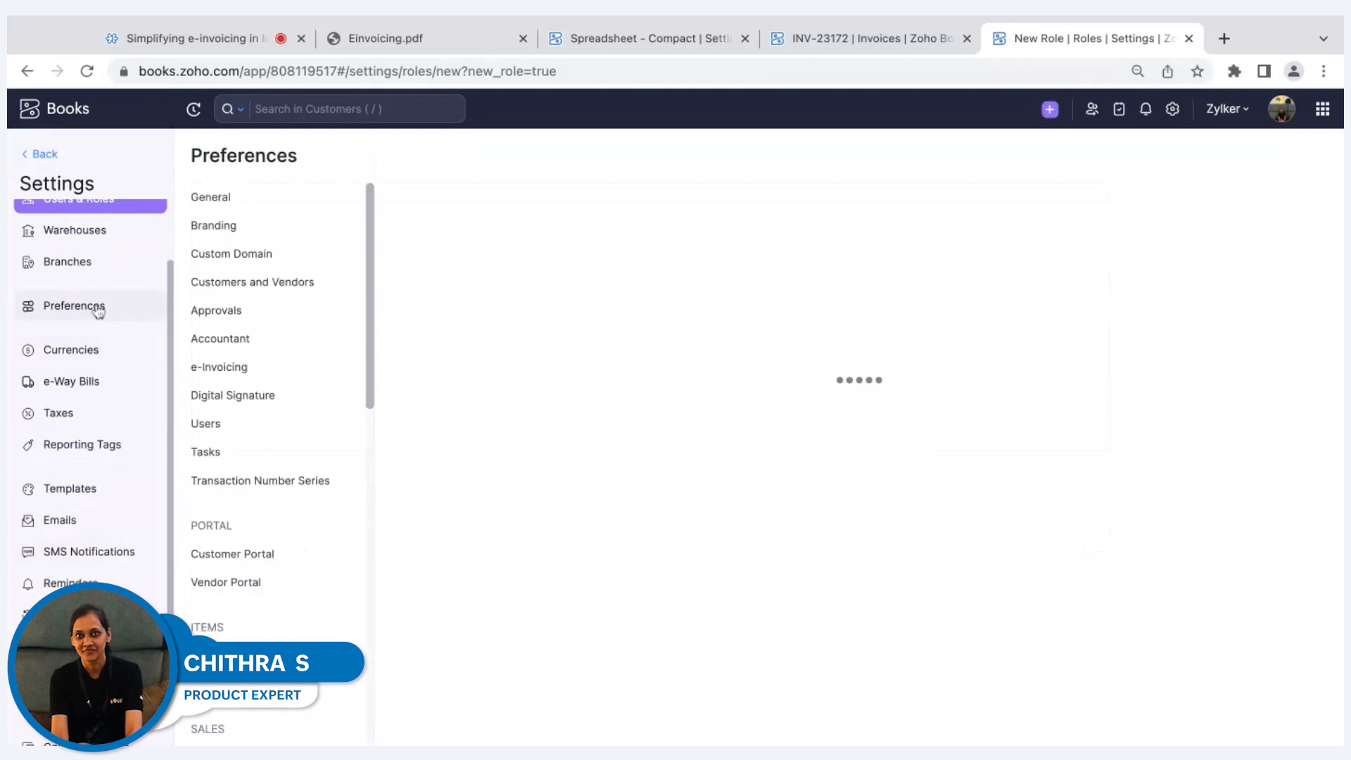
pyautogui.scroll(-8, 213, 401)
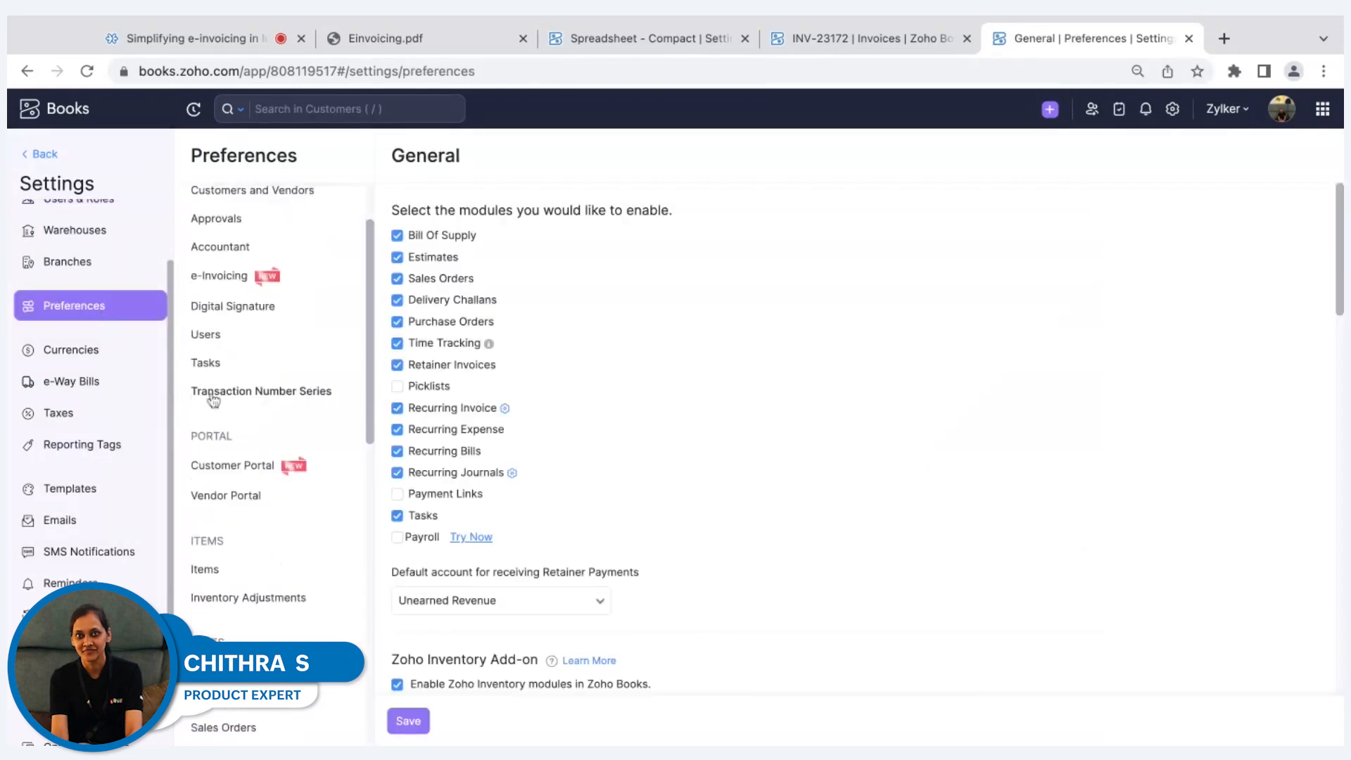
pyautogui.scroll(-2, 213, 401)
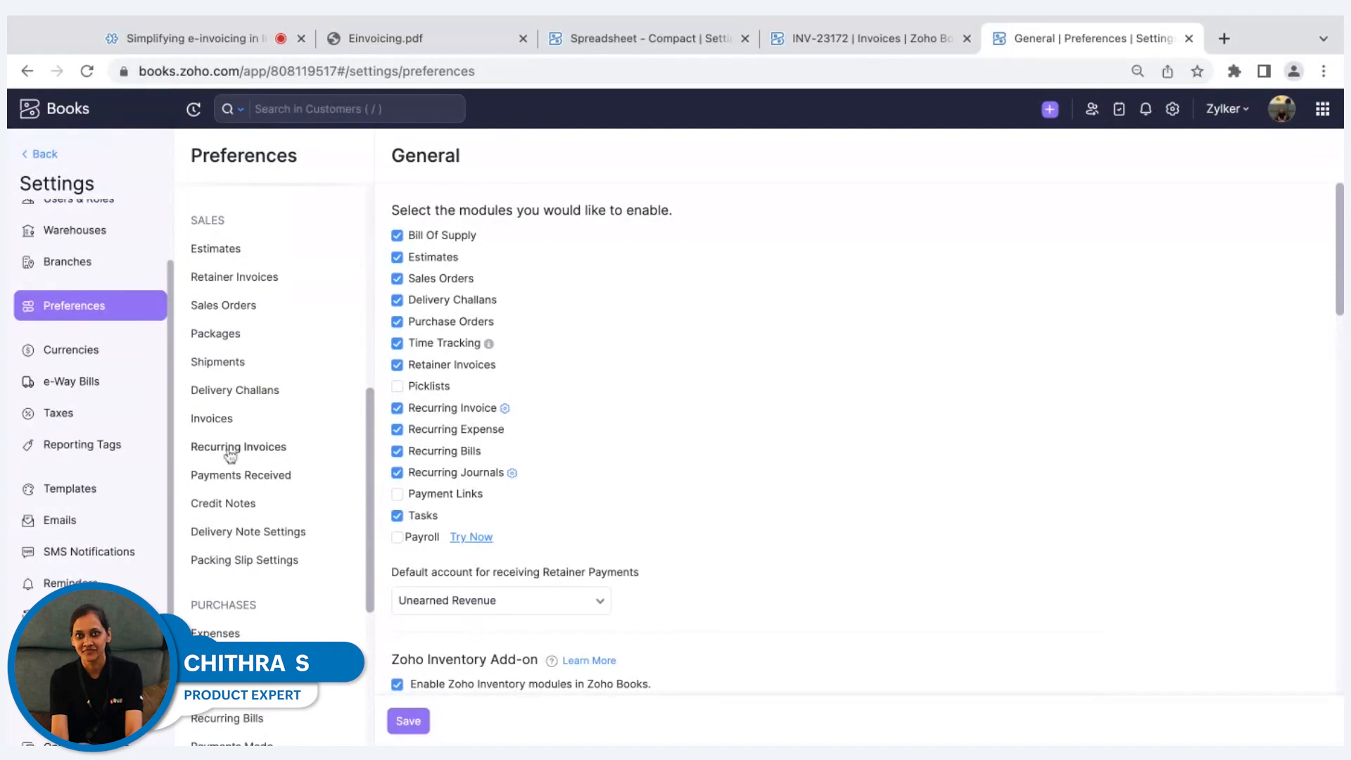
pyautogui.click(231, 447)
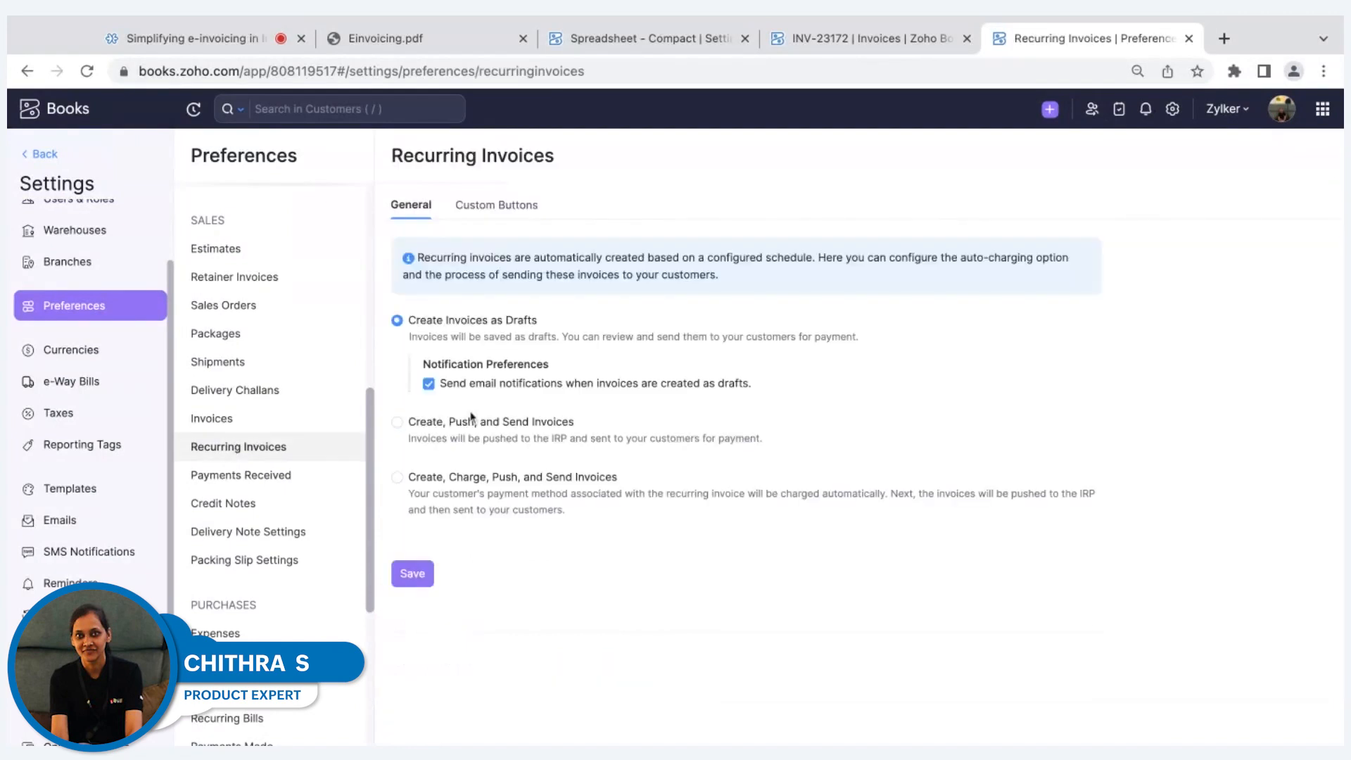
pyautogui.click(471, 422)
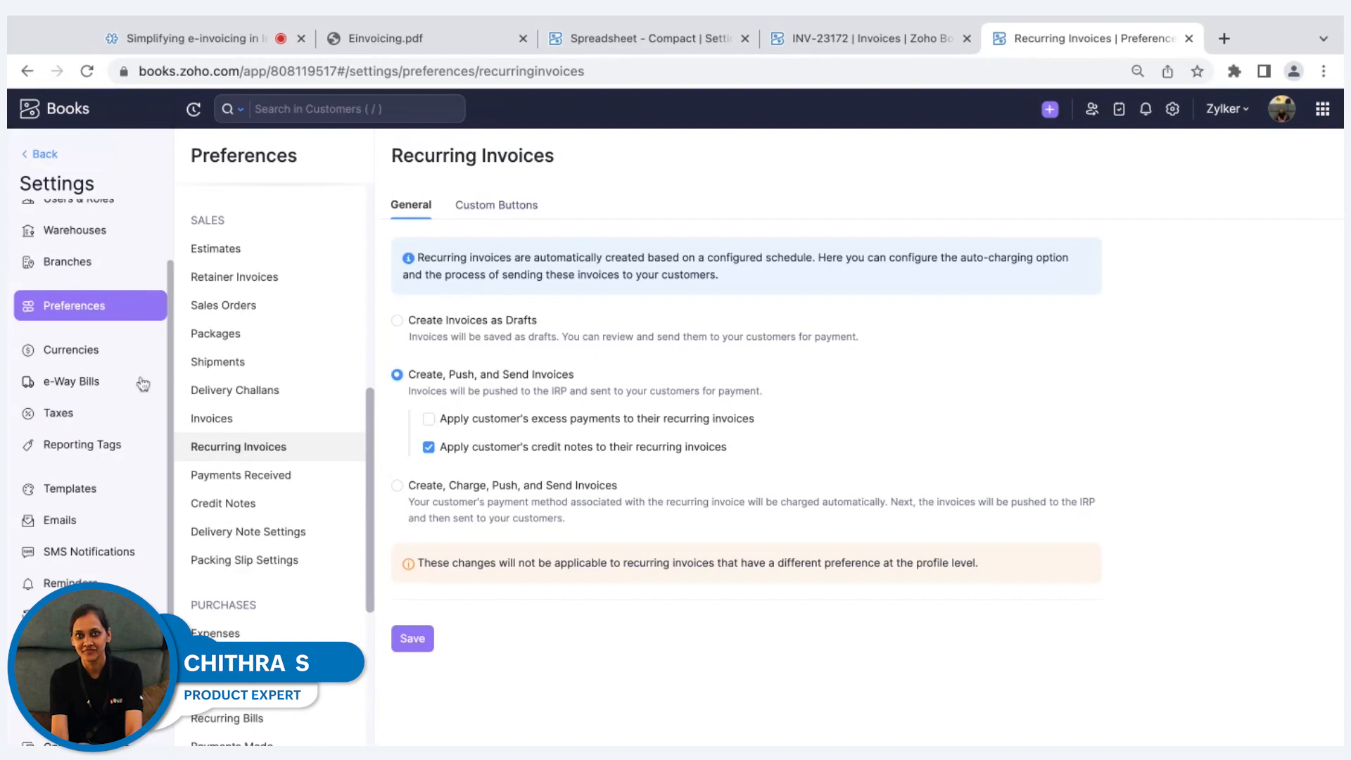
pyautogui.scroll(2, 107, 372)
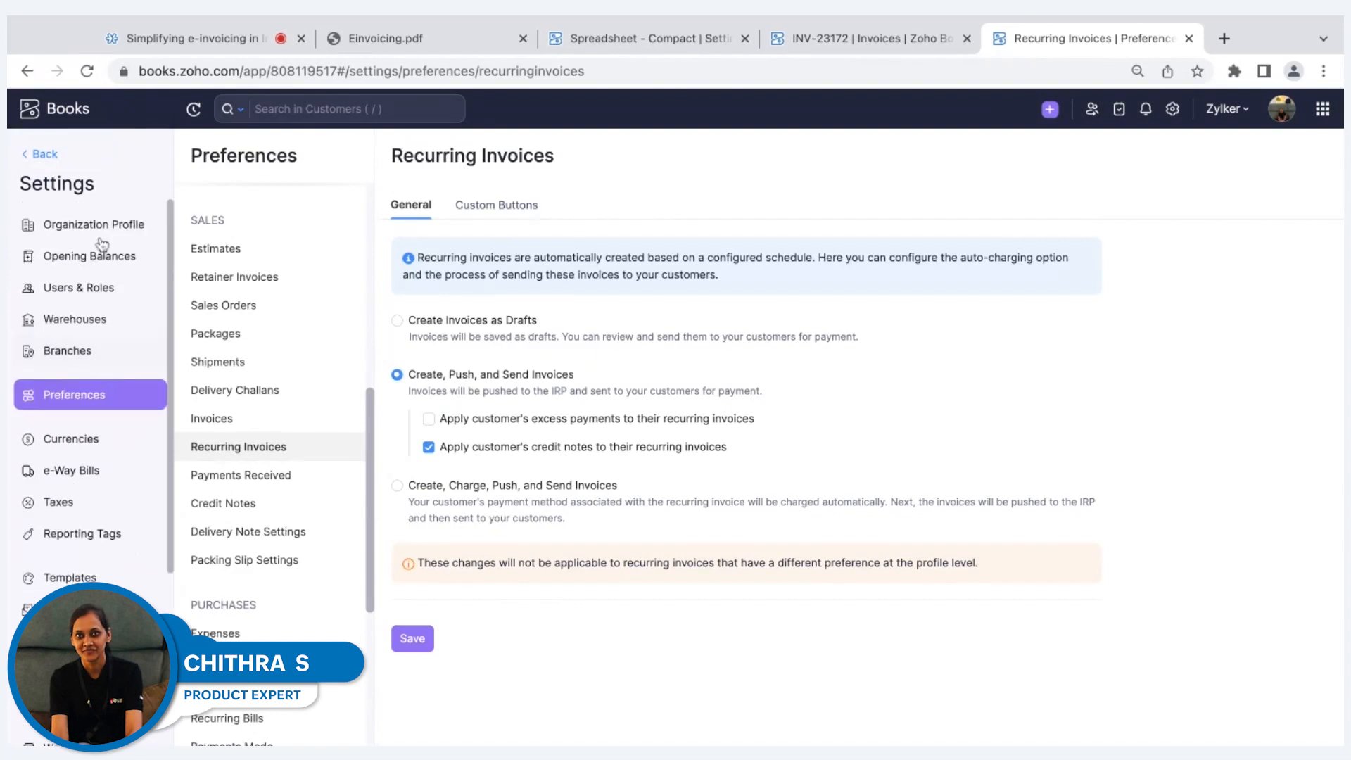